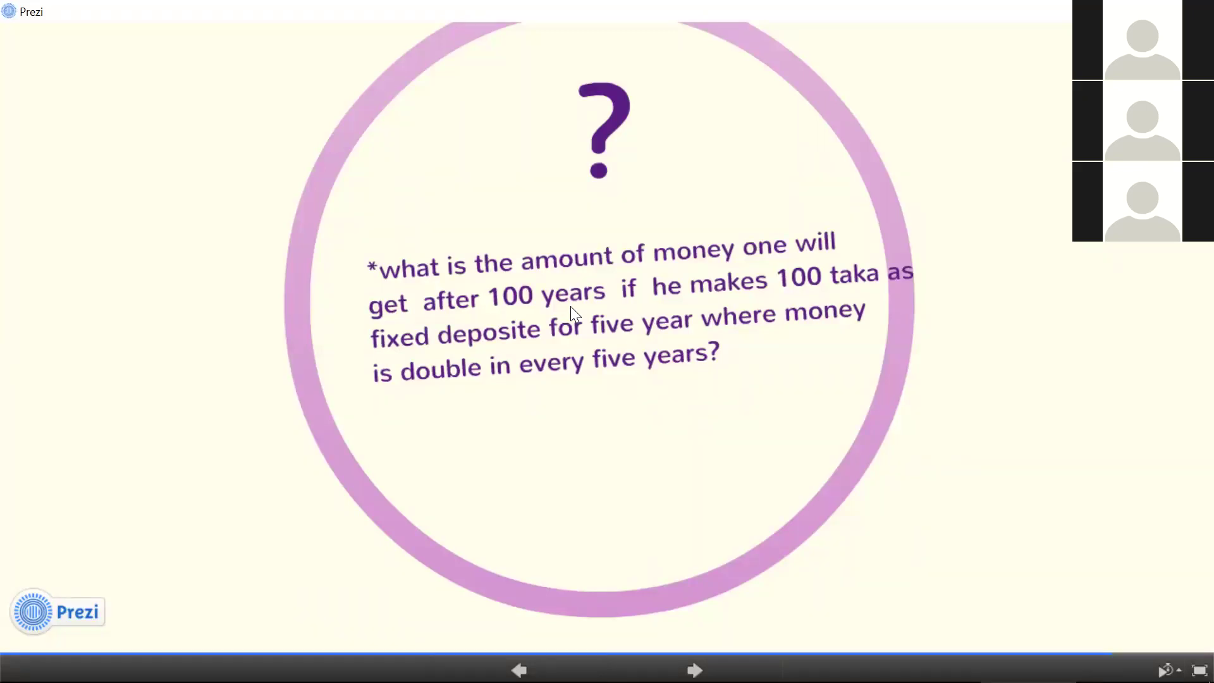
# - Switch from the presentation to Excel and create a blank workbook
pyautogui.hotkey('alt', 'Tab')
pyautogui.press('Tab')
pyautogui.press('Tab')
pyautogui.press('Tab')
pyautogui.press('Tab')
pyautogui.press('Tab')
pyautogui.press('Tab')
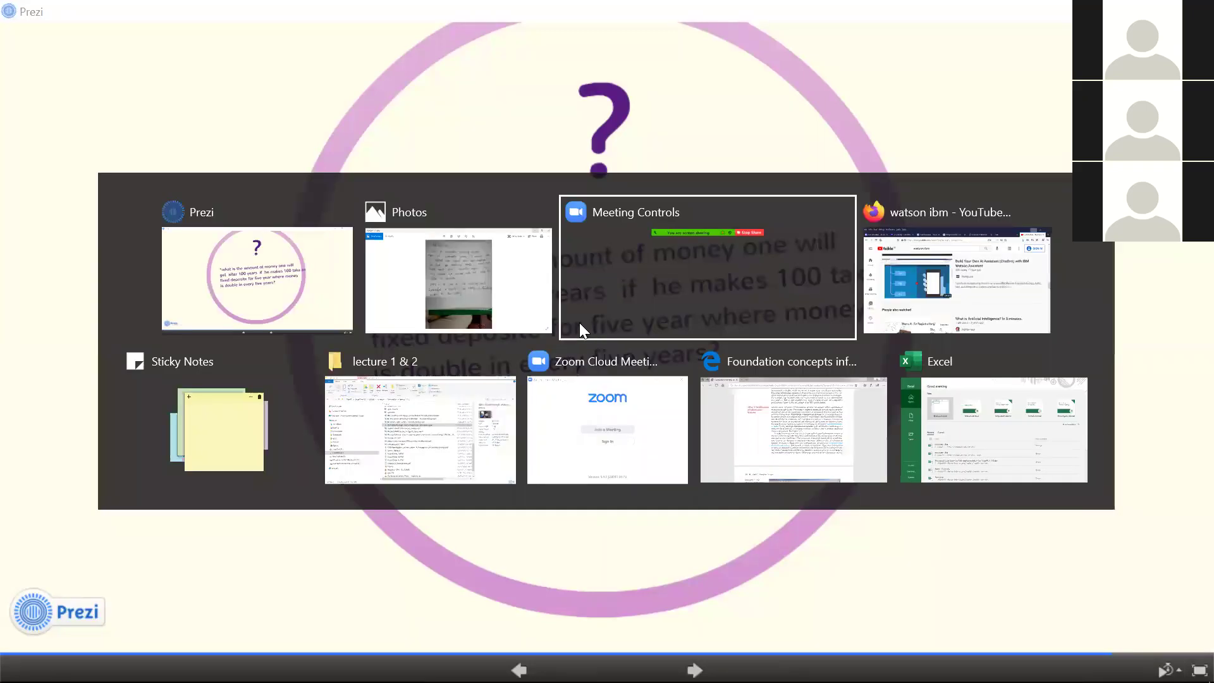
pyautogui.press('Tab')
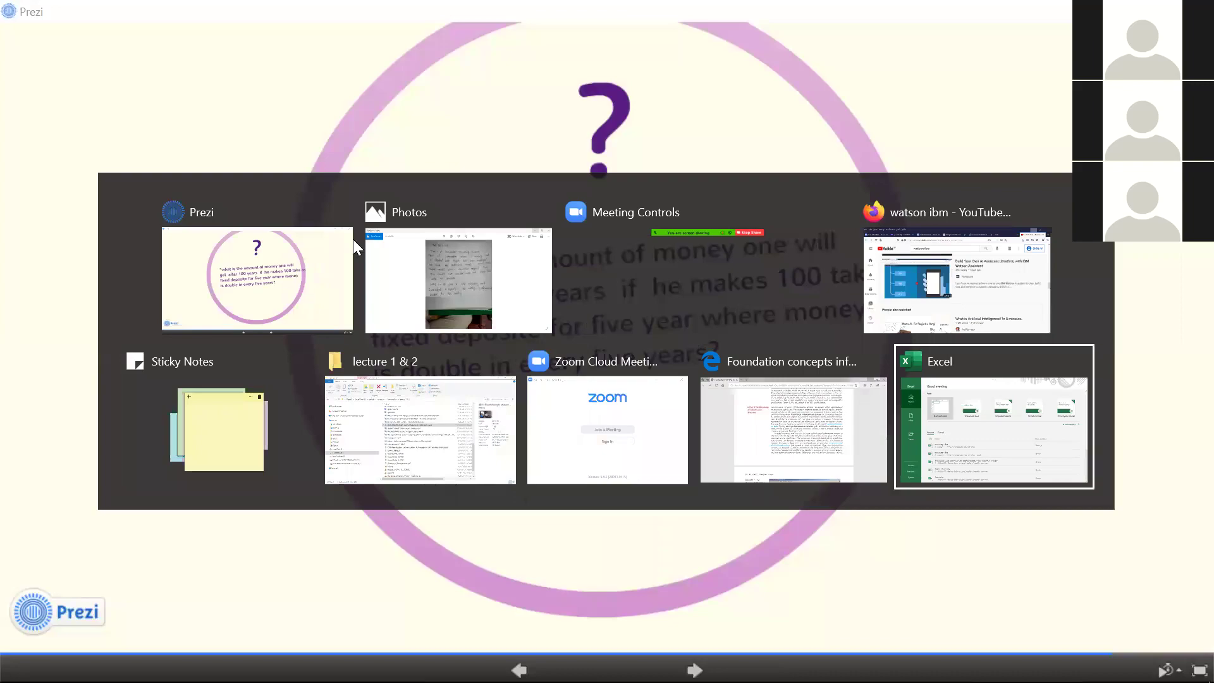
pyautogui.click(238, 204)
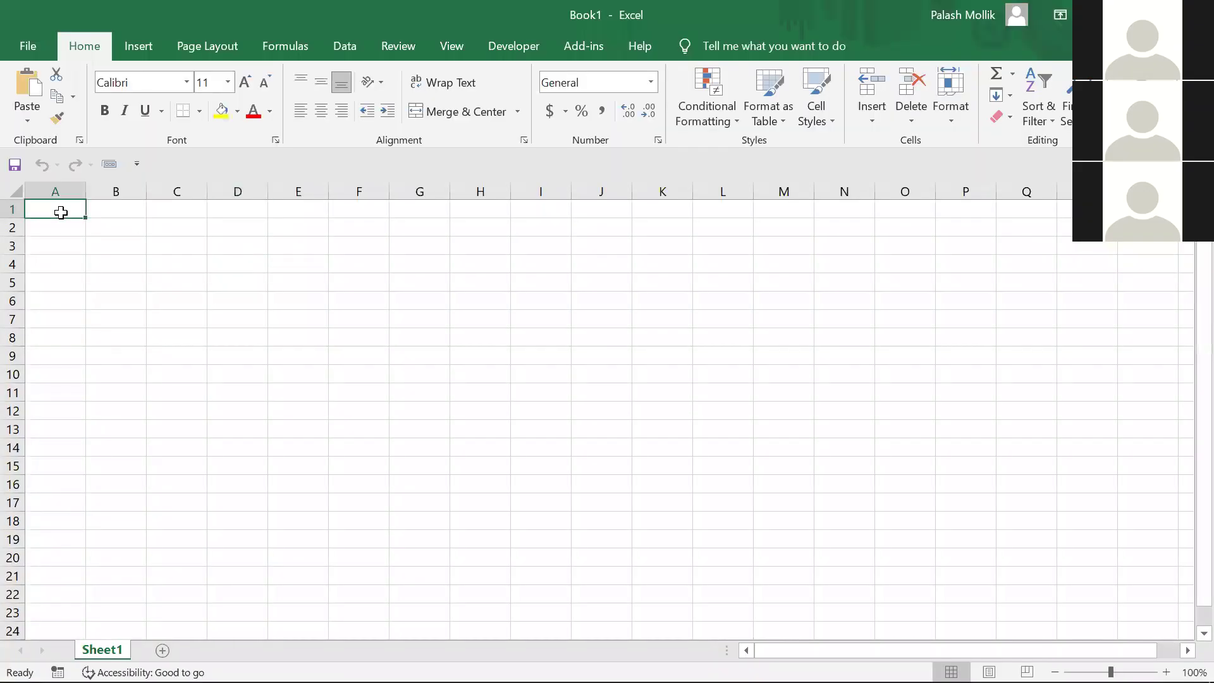
# - Enter the headers year and Amount in A1:B1 and the starting values 0 and 100 in A2:B2
pyautogui.write('year')
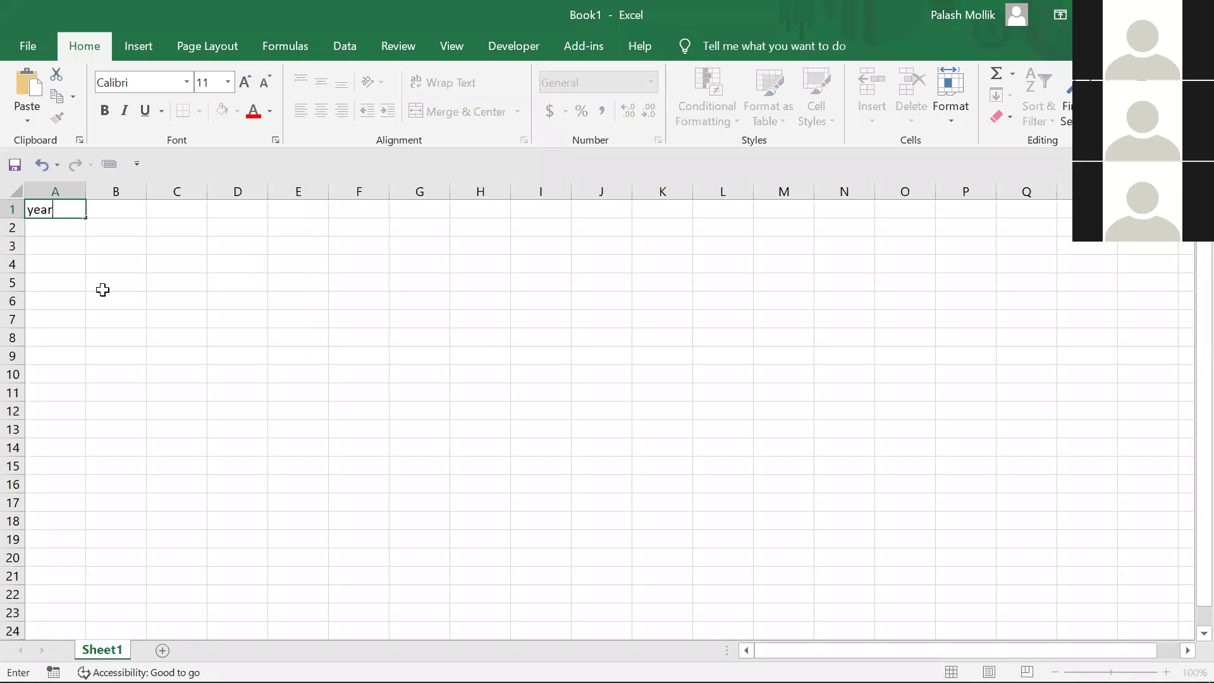
pyautogui.press('Tab')
pyautogui.write('Amount')
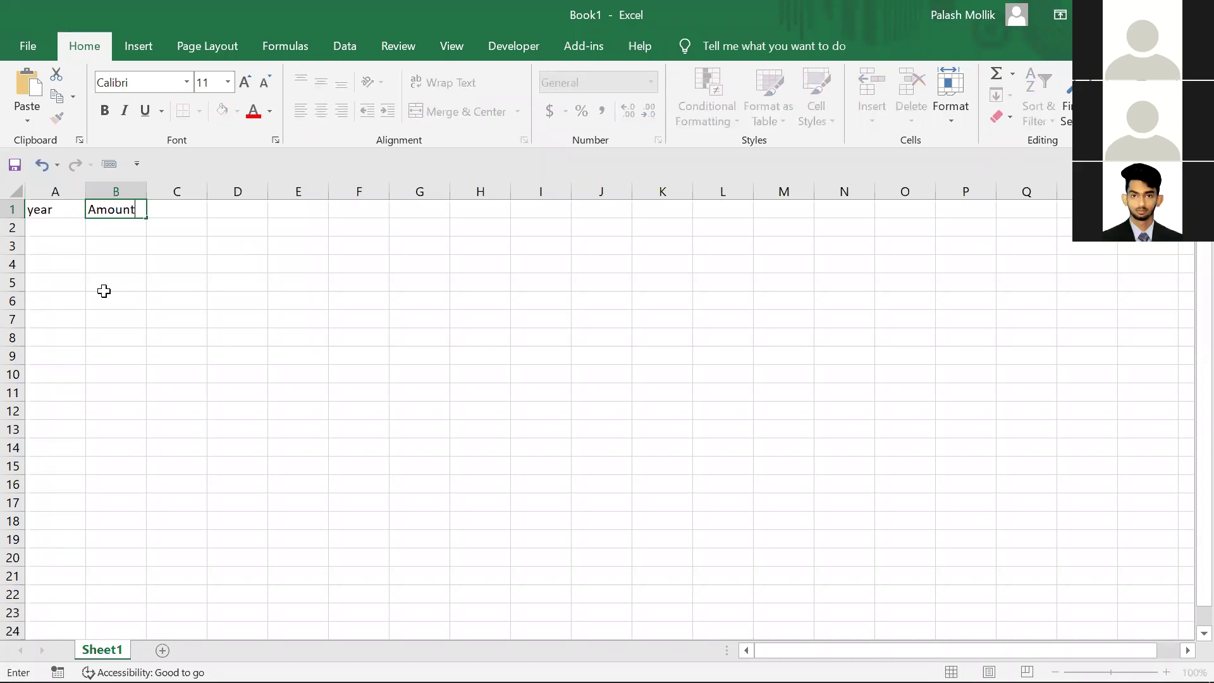
pyautogui.press('Return')
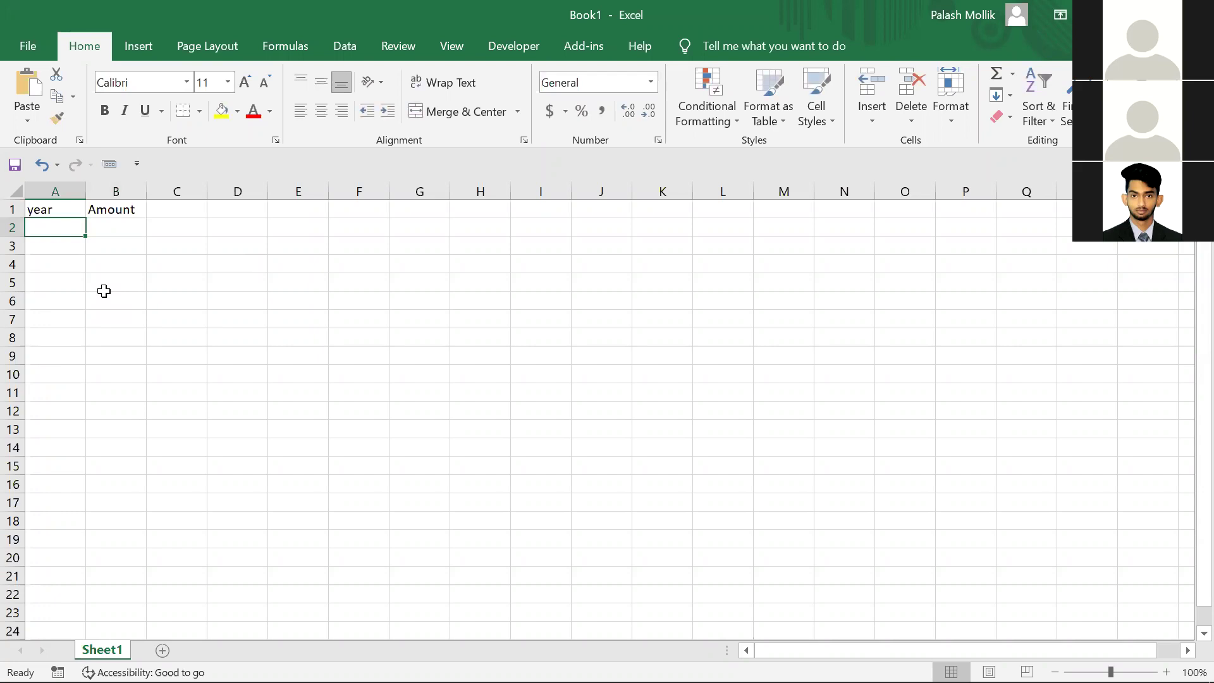
pyautogui.write('0')
pyautogui.press('Tab')
pyautogui.write('100')
pyautogui.press('Return')
# - Enter a formula in A3 that adds 5 to the year in A2
pyautogui.press('Left')
pyautogui.write('=')
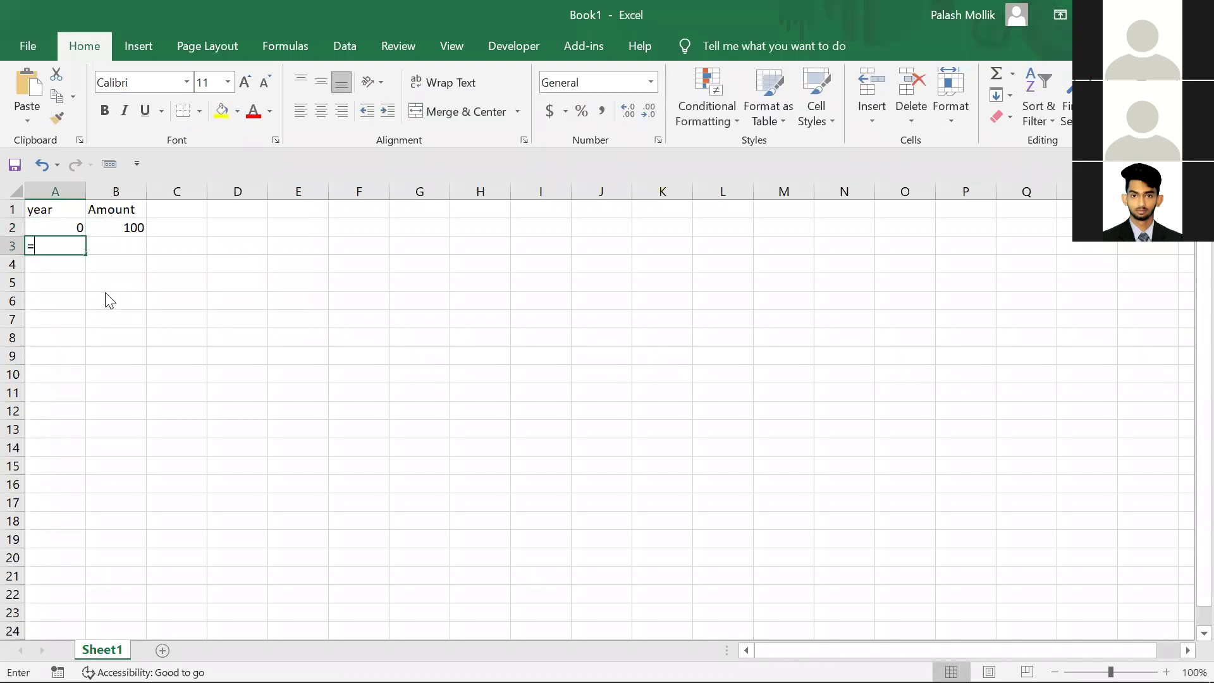
pyautogui.click(76, 227)
pyautogui.write('+5')
pyautogui.press('Return')
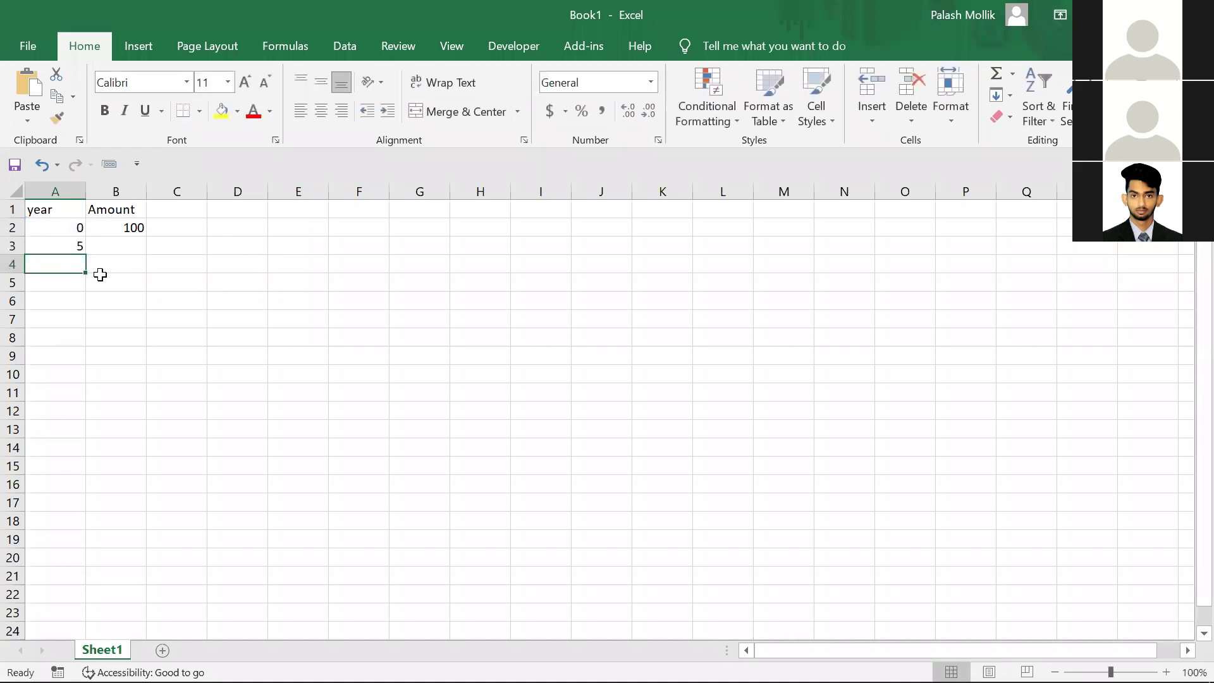
# - Enter the formula =B2*2 in B3 to double the starting amount
pyautogui.press('Right')
pyautogui.press('Up')
pyautogui.write('=')
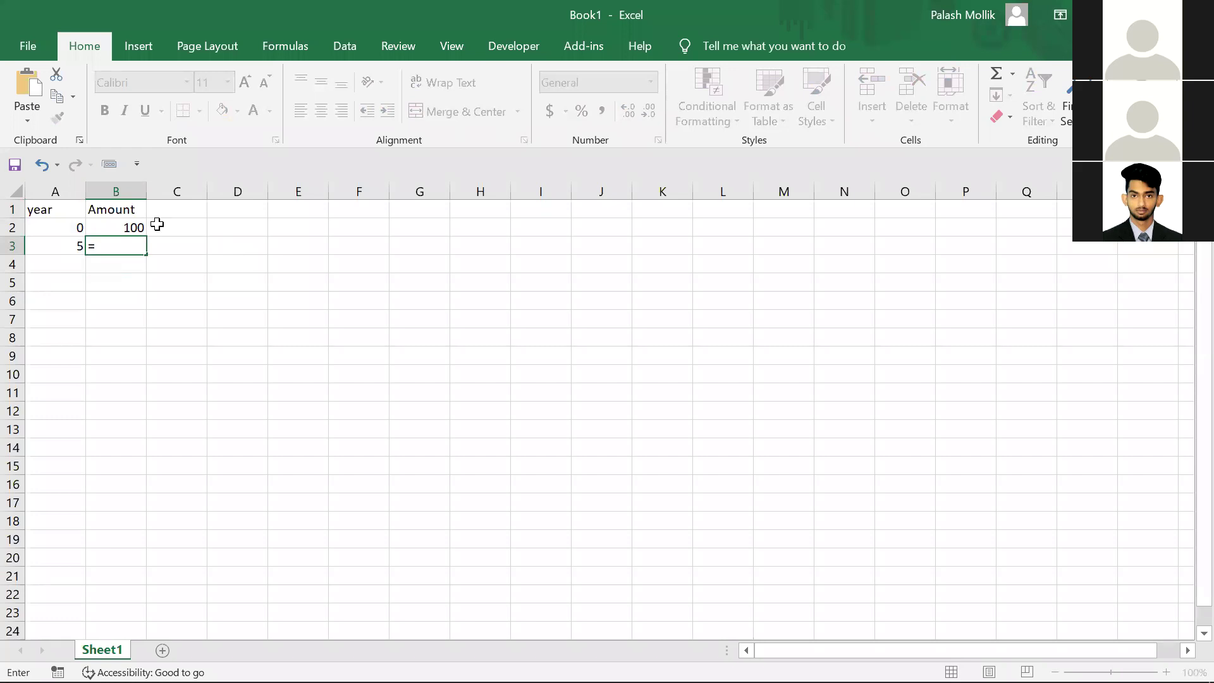
pyautogui.click(135, 228)
pyautogui.write('*2')
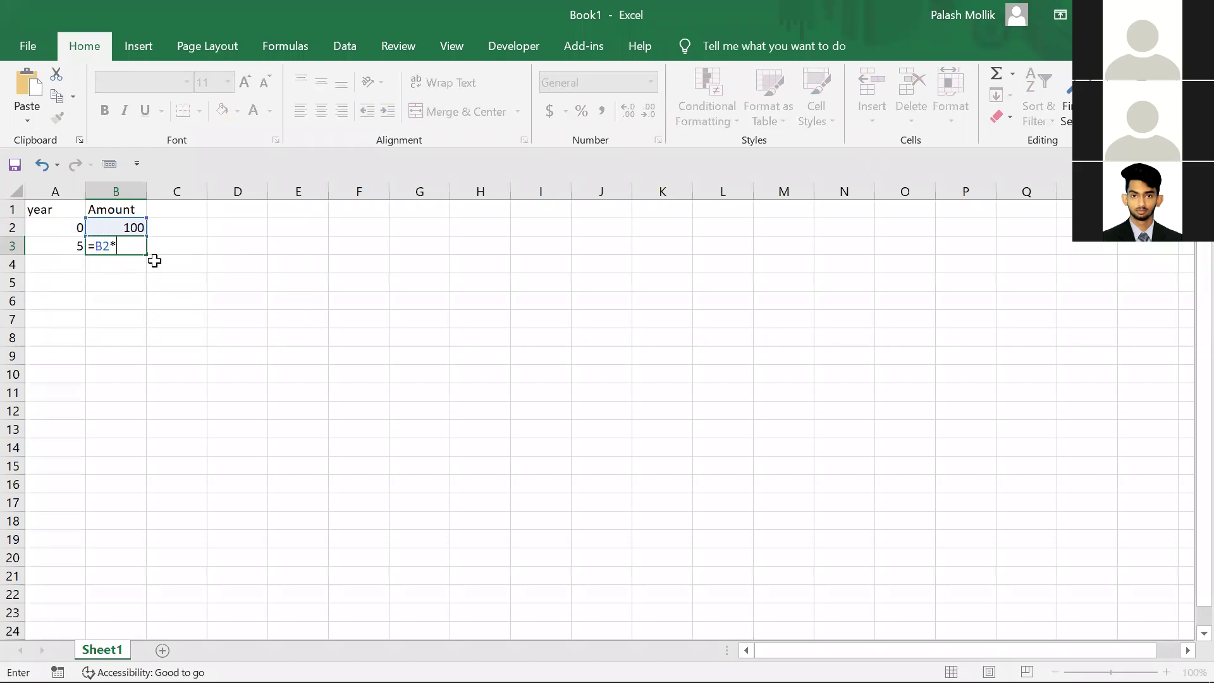
pyautogui.press('Return')
# - Enter the formula =A12+A3 in A4
pyautogui.press('Left')
pyautogui.write('=')
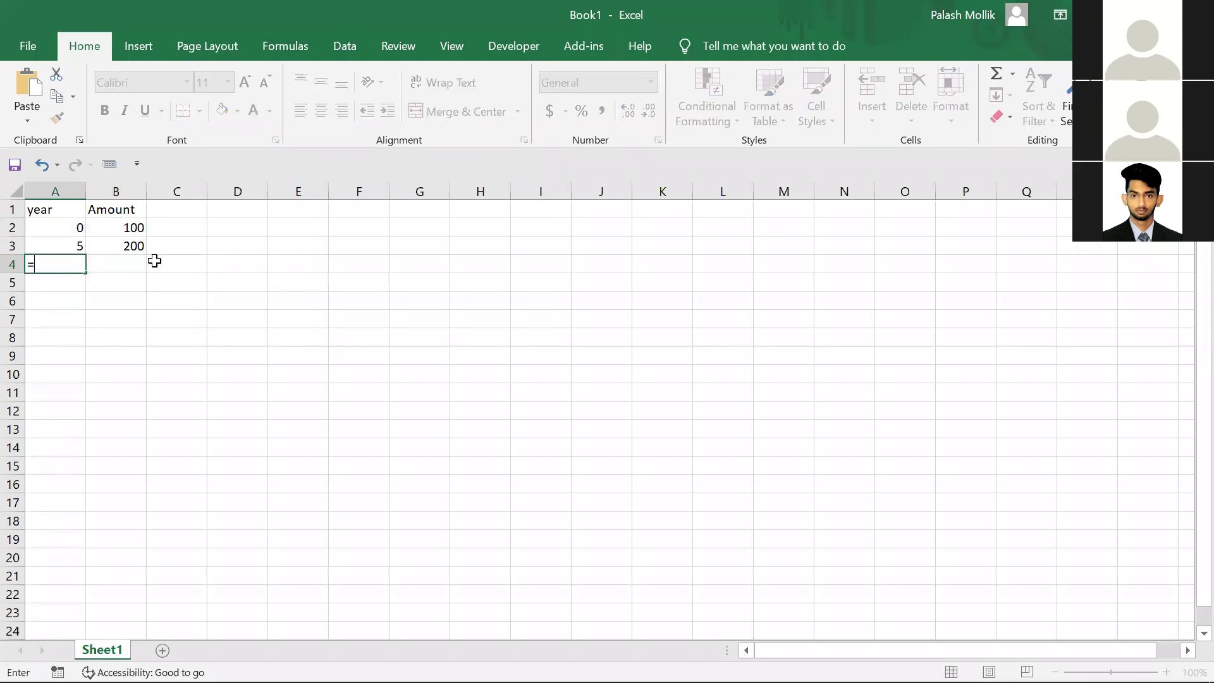
pyautogui.click(53, 414)
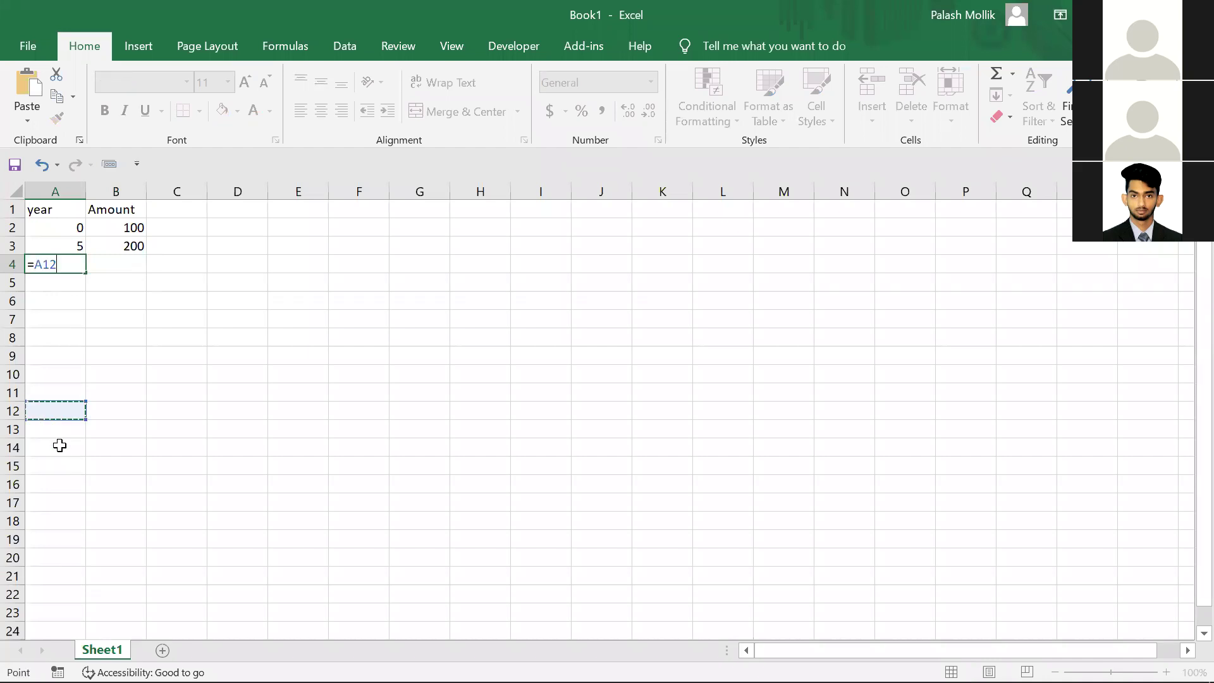
pyautogui.write('+')
pyautogui.click(74, 248)
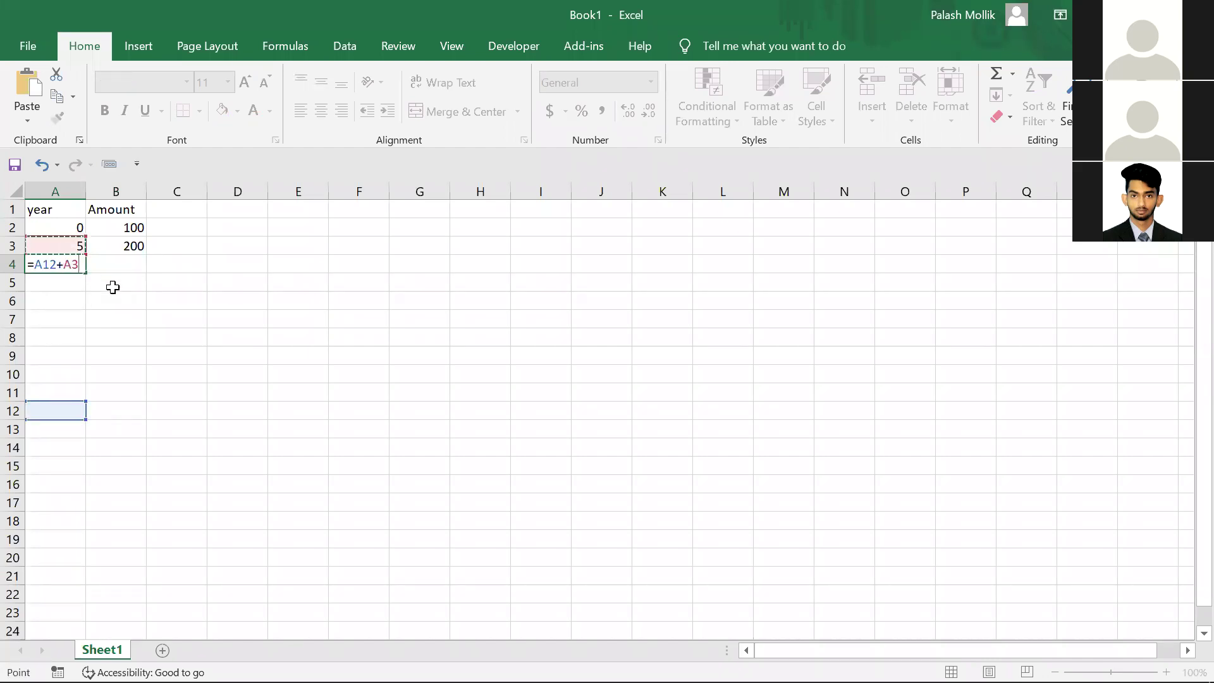
pyautogui.press('Return')
# - Replace the A12 reference in the A4 formula with A3
pyautogui.click(73, 241)
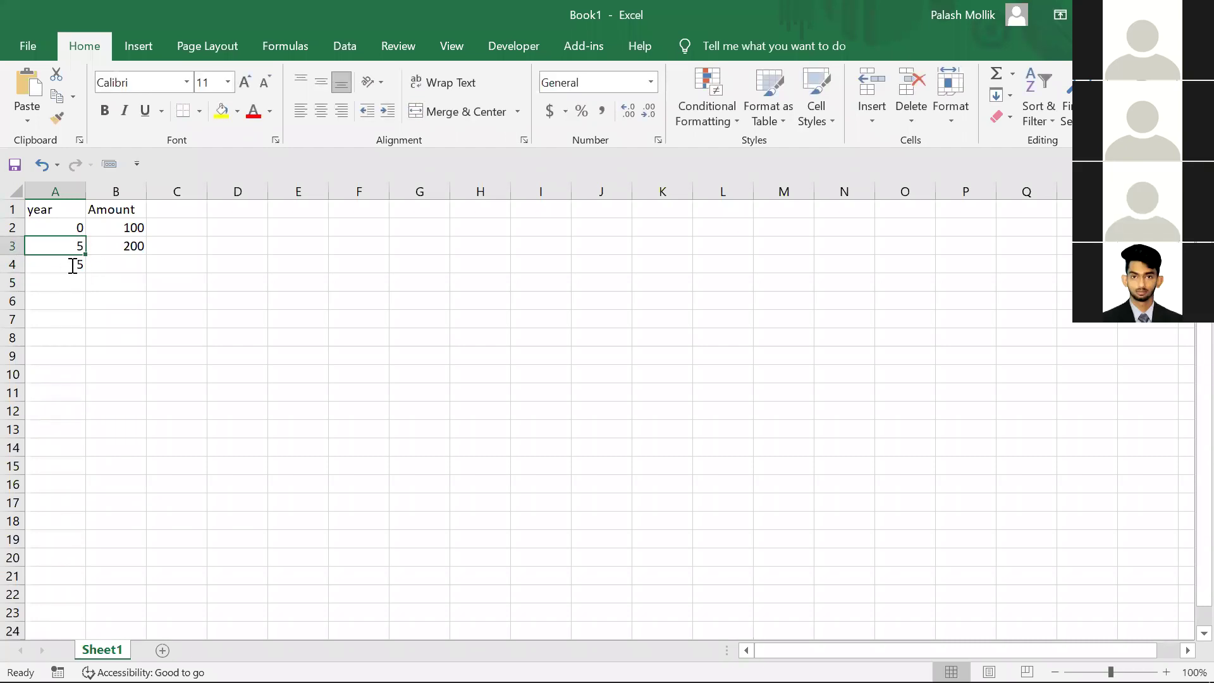
pyautogui.doubleClick(74, 265)
pyautogui.moveTo(58, 262); pyautogui.dragTo(34, 261)
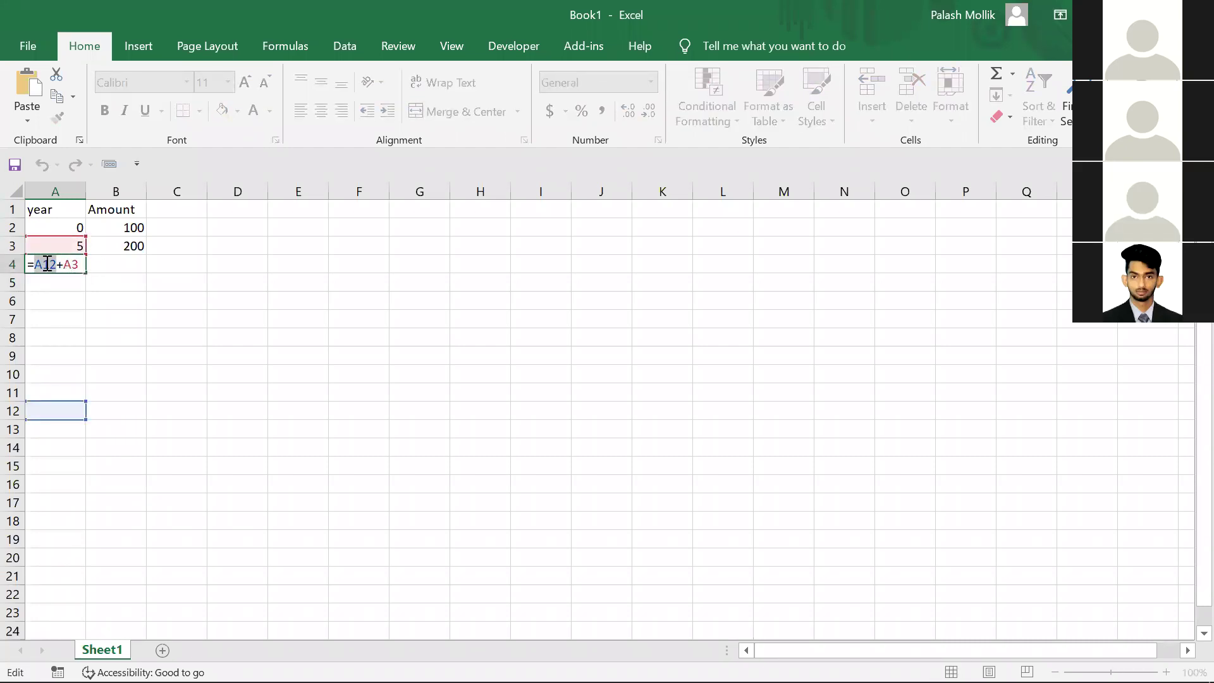
pyautogui.write('A3')
pyautogui.press('Return')
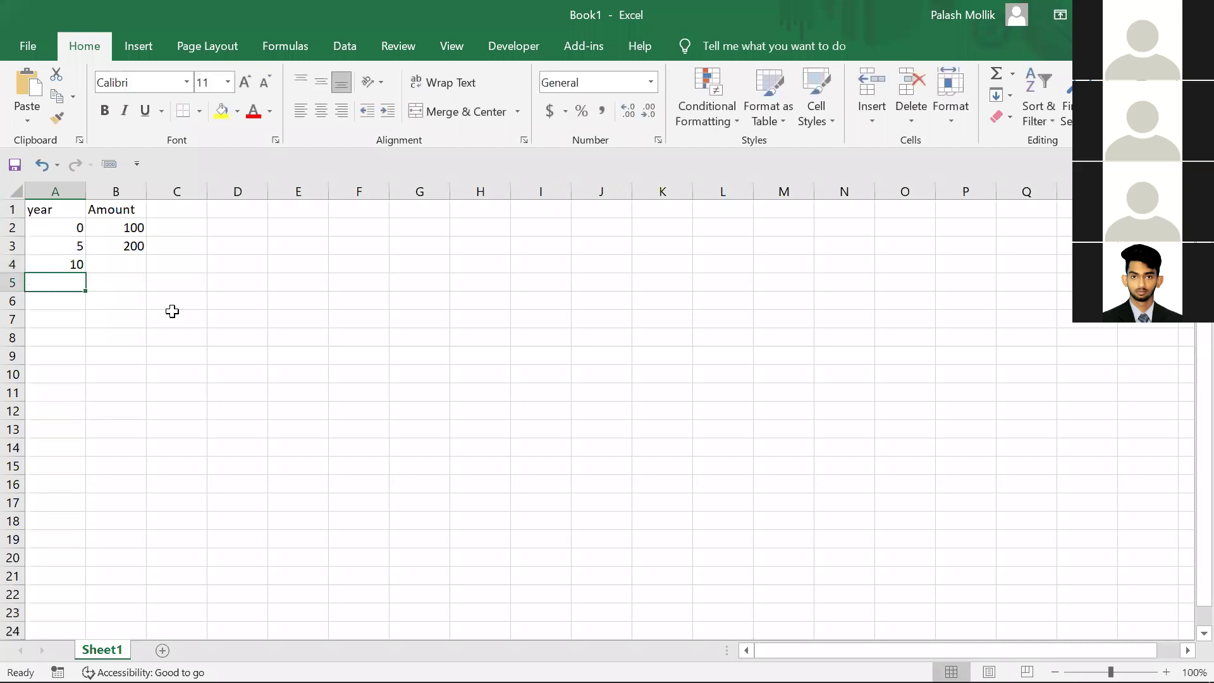
# - Fill the year formula from A3 down through A22 to extend the series to year 100
pyautogui.click(61, 253)
pyautogui.moveTo(61, 255)
pyautogui.mouseDown()
pyautogui.moveTo(76, 266)
pyautogui.moveTo(61, 617)
pyautogui.moveTo(62, 561)
pyautogui.moveTo(64, 579)
pyautogui.mouseUp()
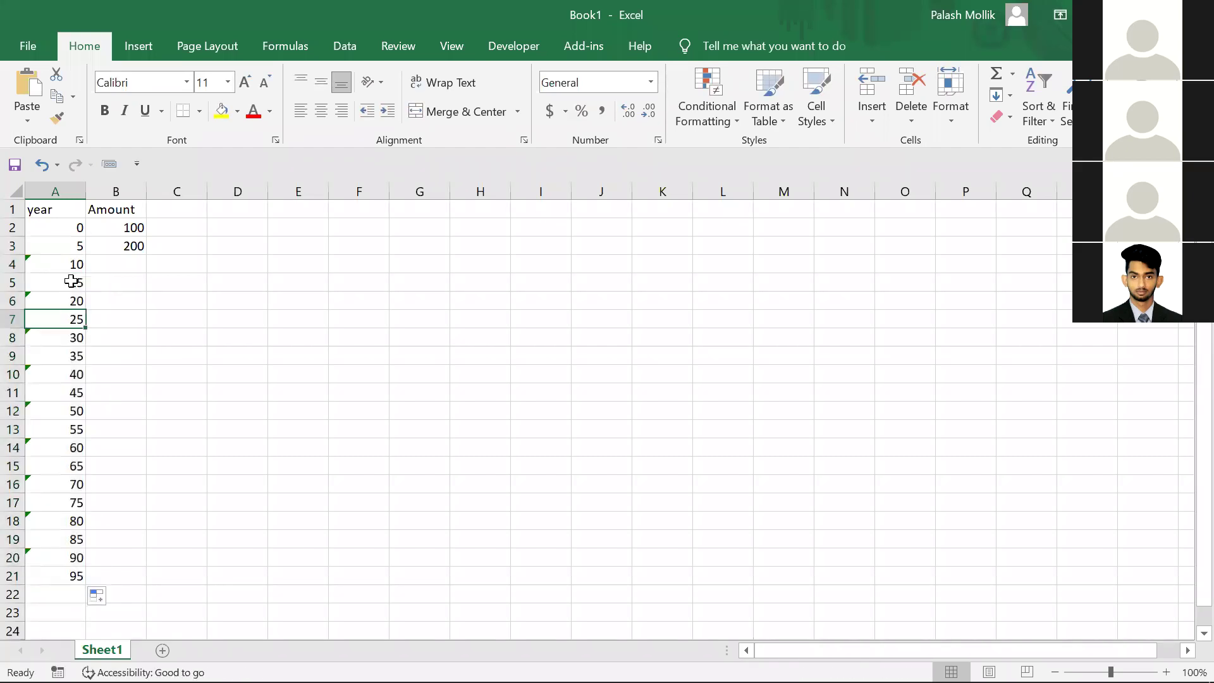
pyautogui.moveTo(75, 275); pyautogui.dragTo(113, 585)
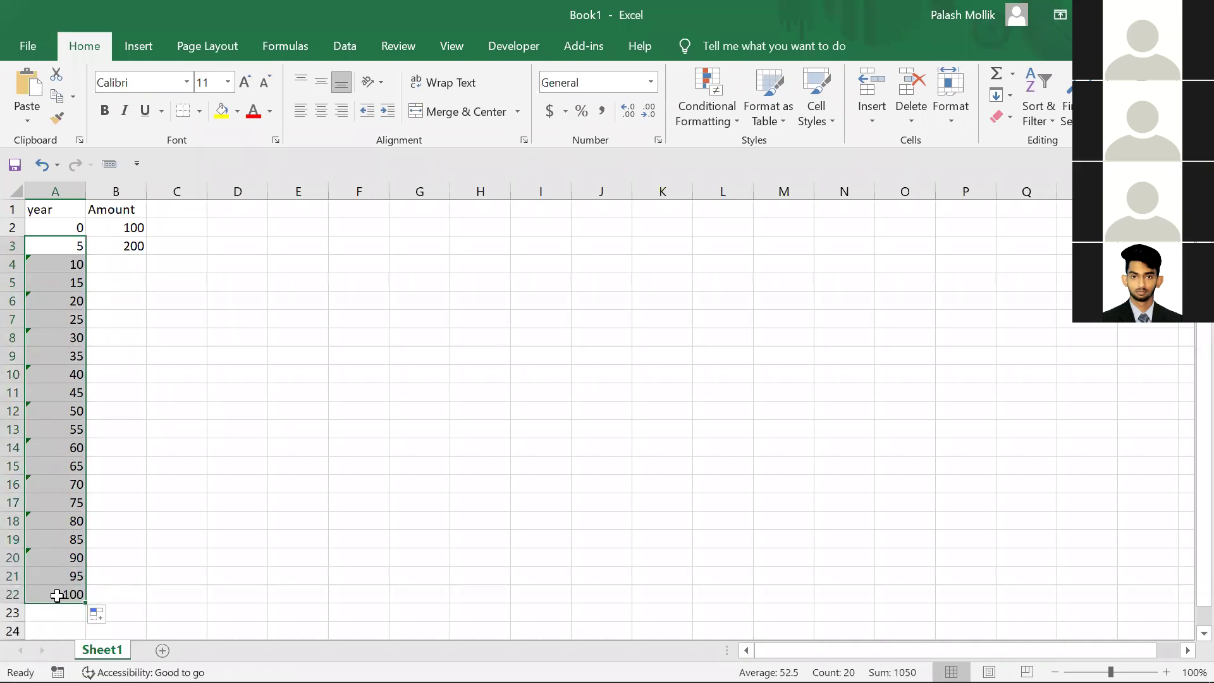
pyautogui.click(172, 600)
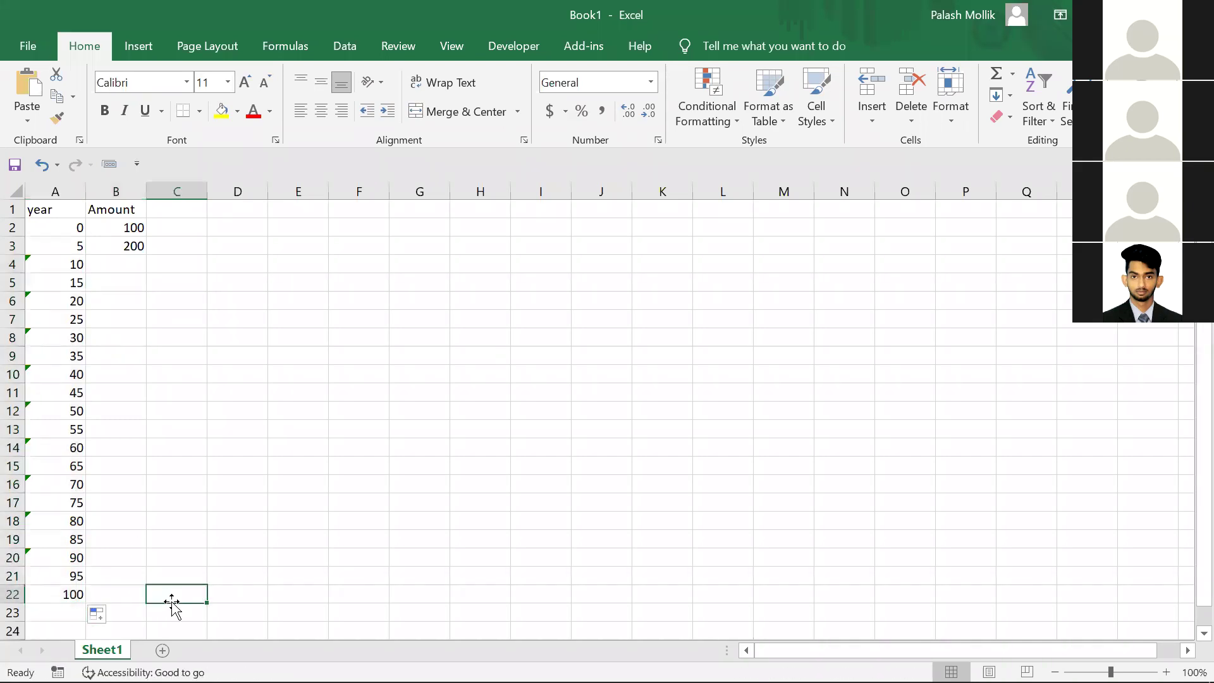
# - Enter the values 20000, 2500 and 2000 in cells G15 to G17
pyautogui.click(420, 466)
pyautogui.write('20000')
pyautogui.press('Return')
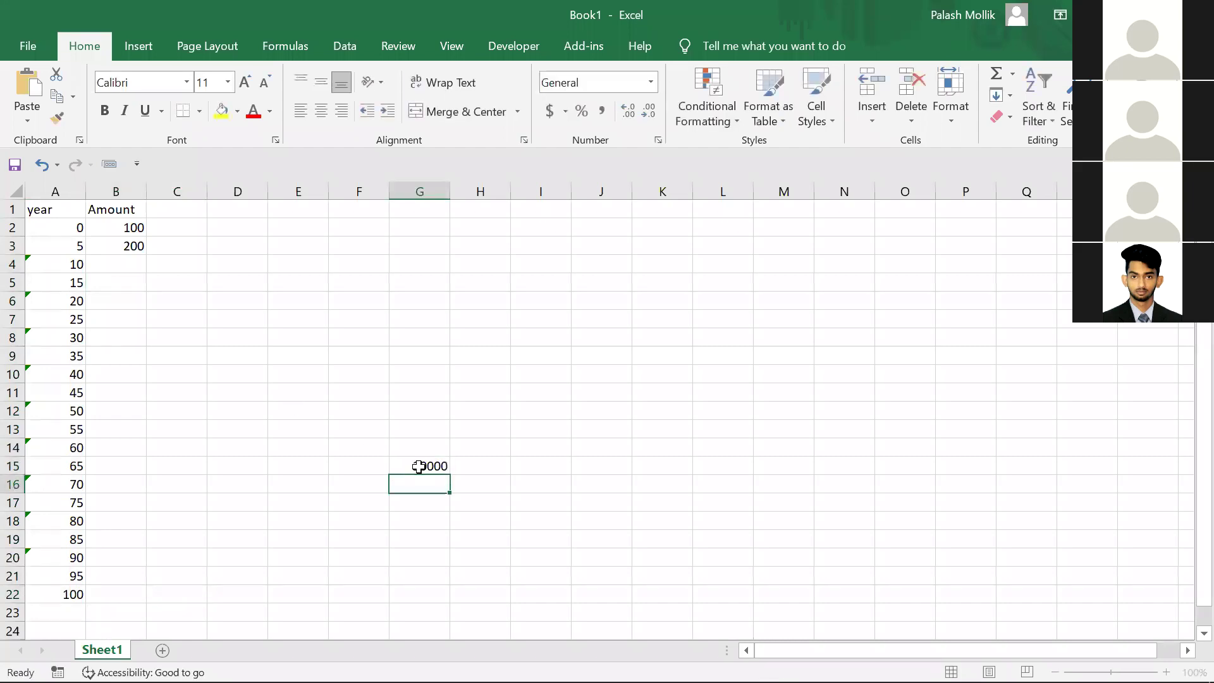
pyautogui.write('2')
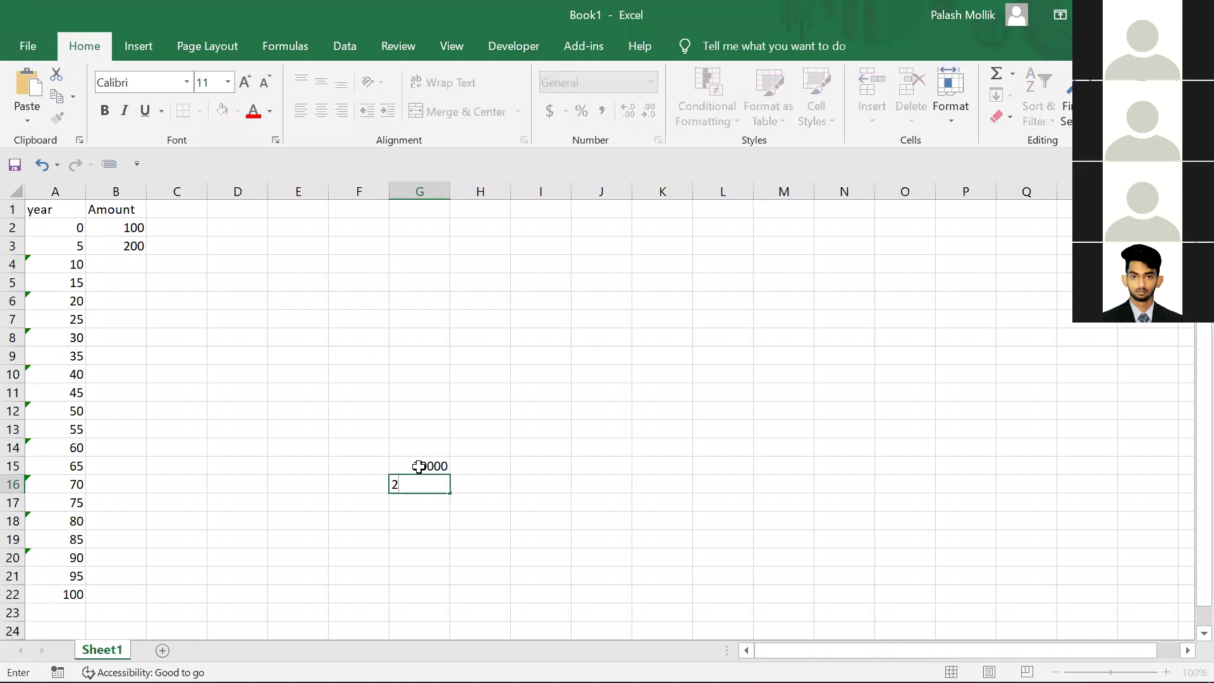
pyautogui.write('500')
pyautogui.press('Tab')
pyautogui.press('Down')
pyautogui.press('Left')
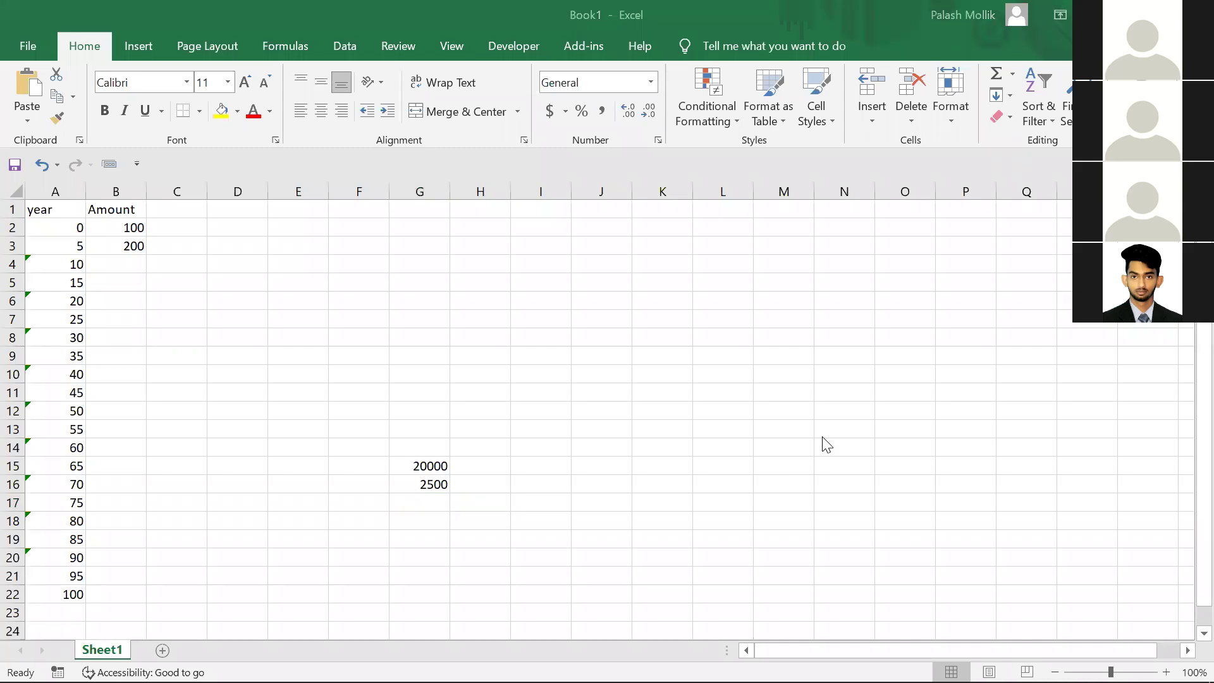
pyautogui.click(420, 501)
pyautogui.write('2000')
pyautogui.press('Return')
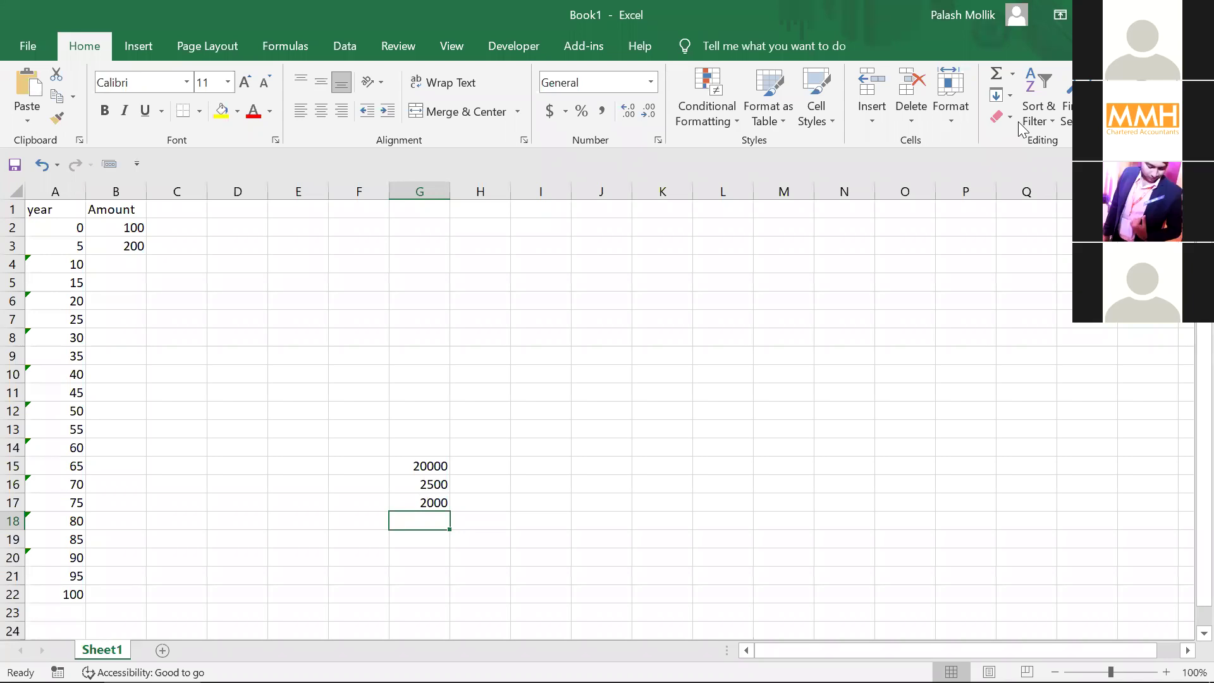
# - Try to extend the amounts in B2:B3 down to B4 by filling
pyautogui.moveTo(131, 229); pyautogui.dragTo(131, 241)
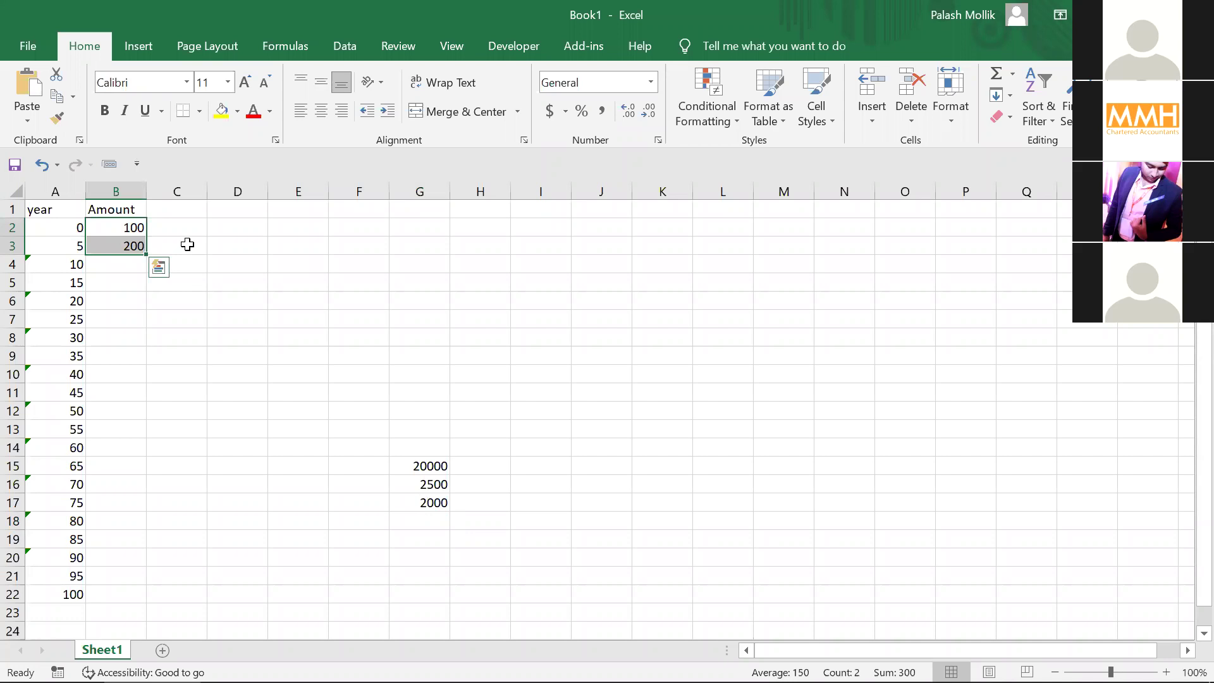
pyautogui.click(187, 244)
pyautogui.moveTo(133, 227); pyautogui.dragTo(137, 240)
pyautogui.moveTo(146, 255); pyautogui.dragTo(152, 273)
pyautogui.click(135, 233)
# - Enter a formula in B4 that doubles the amount in B3
pyautogui.click(124, 266)
pyautogui.write('=')
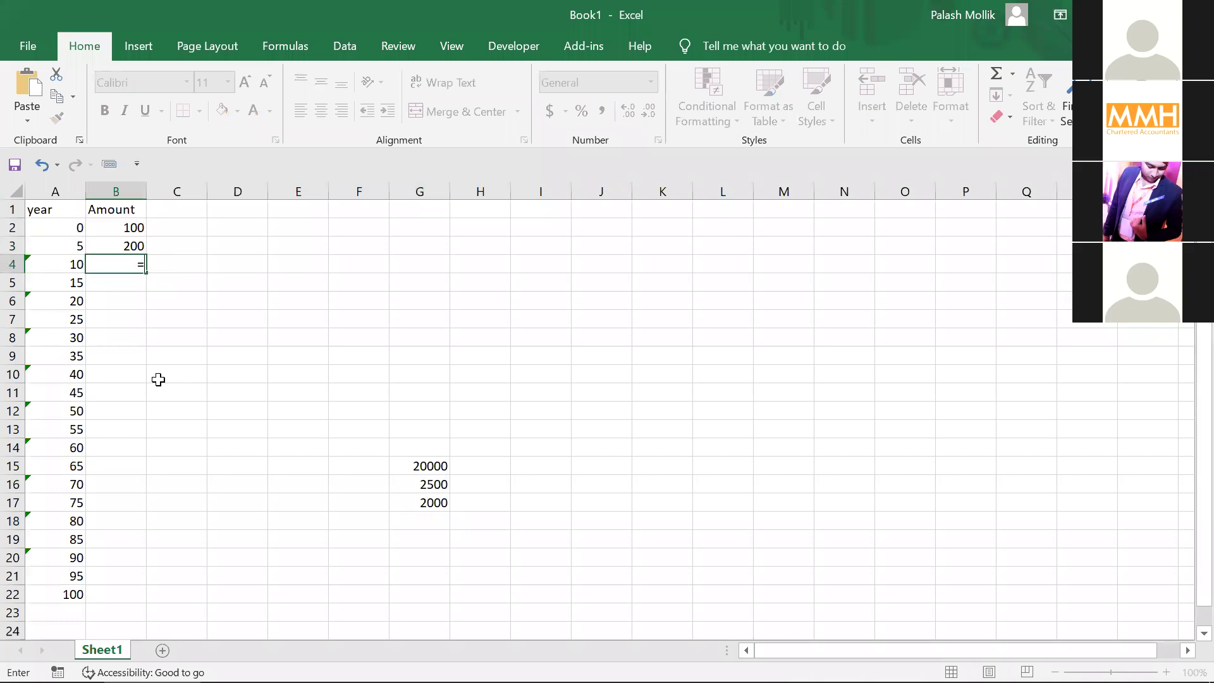
pyautogui.click(132, 246)
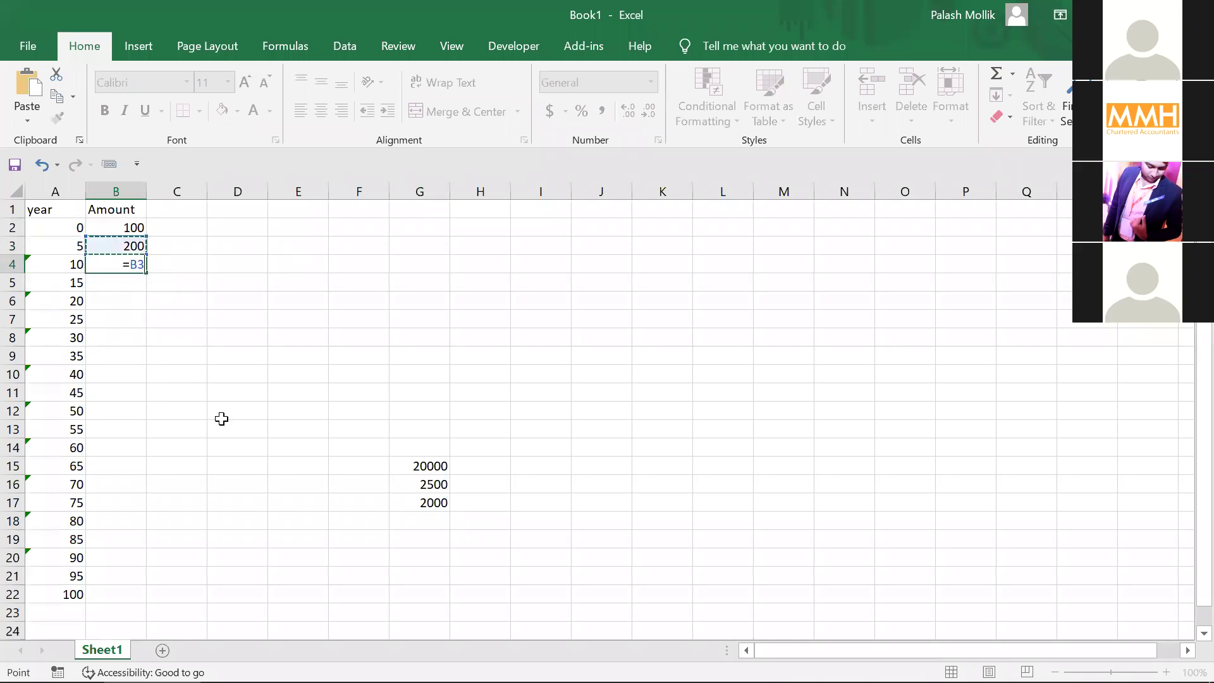
pyautogui.press('Return')
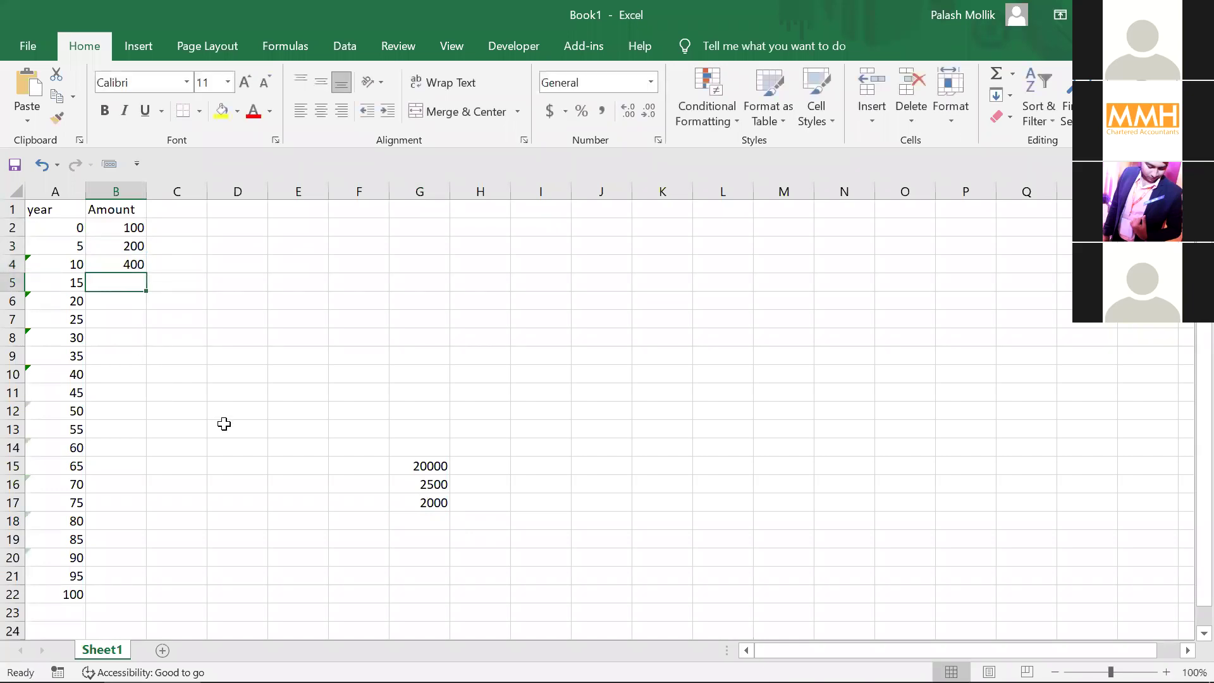
# - Fill the doubling formula from B3 down the Amount column through B6
pyautogui.click(136, 249)
pyautogui.moveTo(138, 262); pyautogui.dragTo(146, 290)
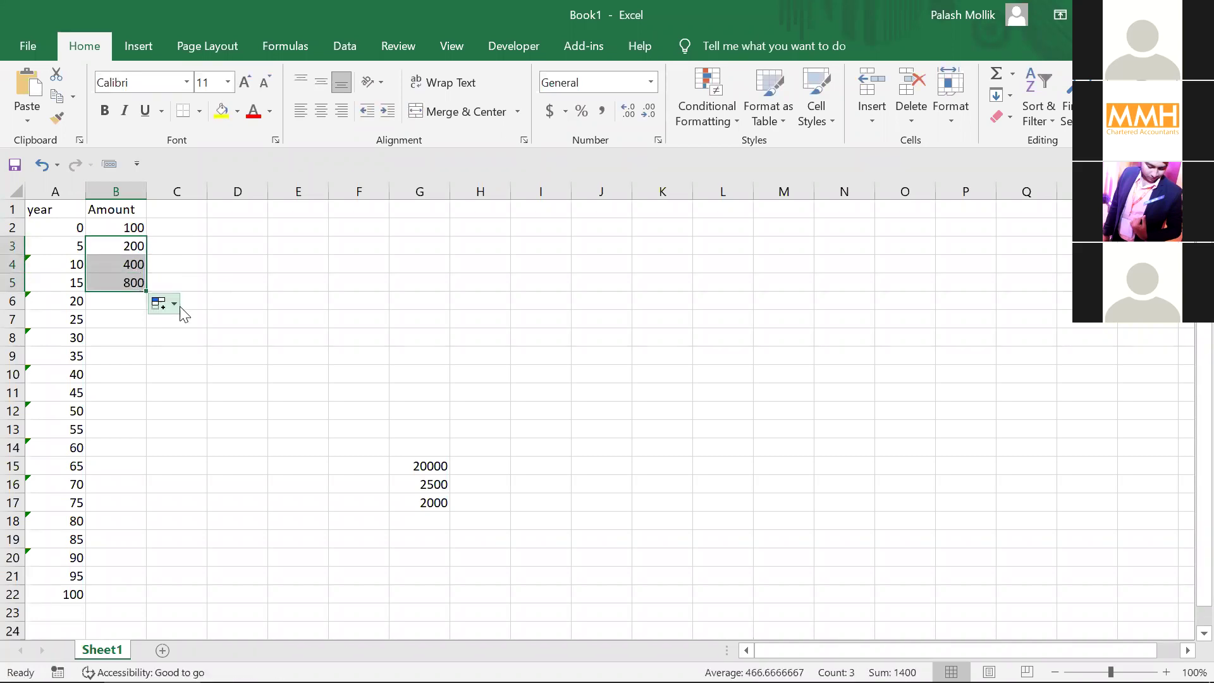
pyautogui.click(155, 301)
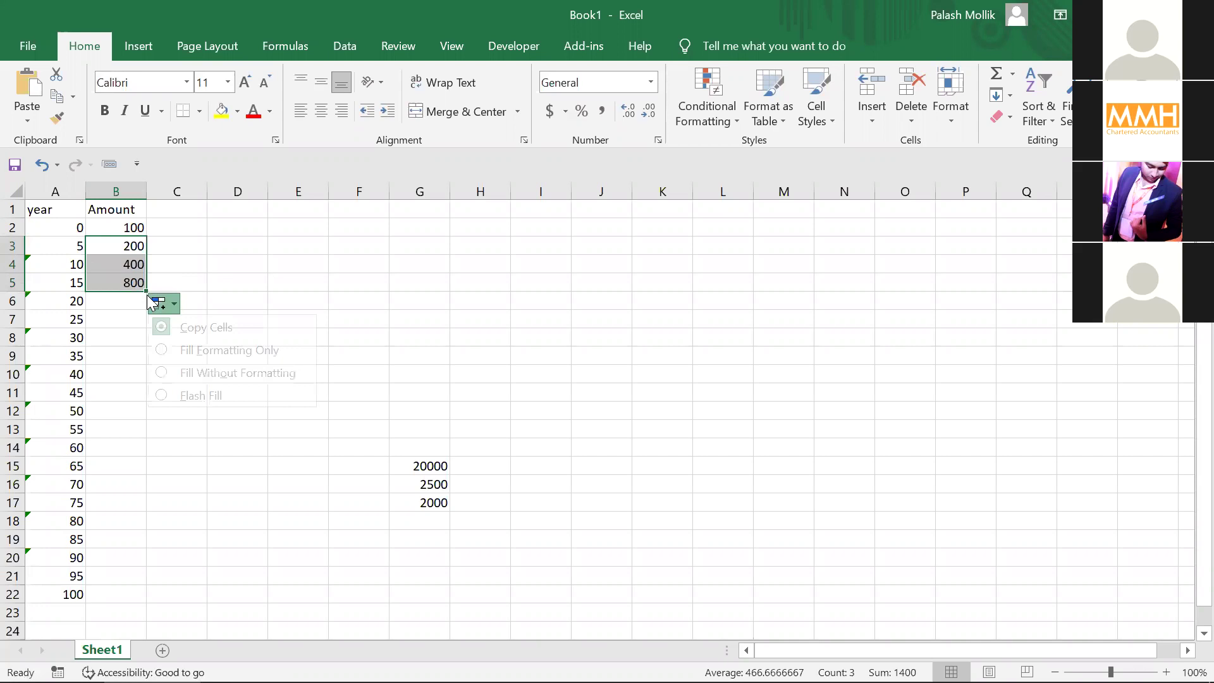
pyautogui.click(153, 300)
pyautogui.moveTo(141, 293); pyautogui.dragTo(144, 310)
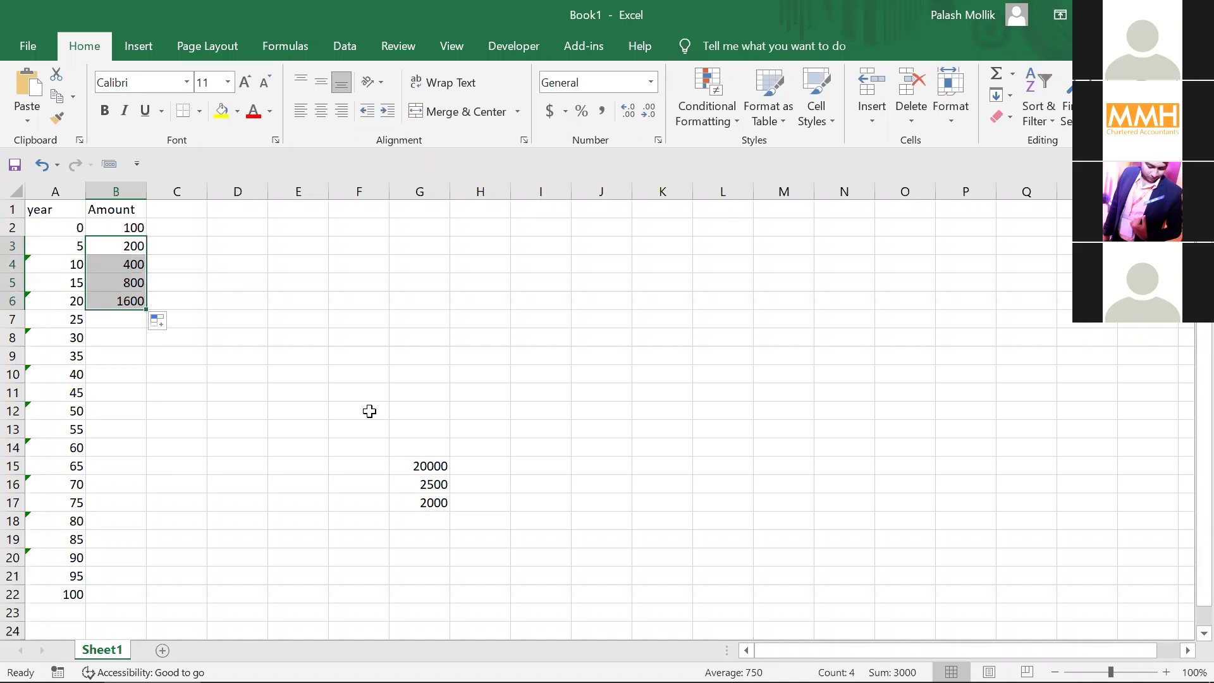
# - Enter 10000 in G14, 4000 in G18 and the text 2core+ in G19
pyautogui.click(419, 447)
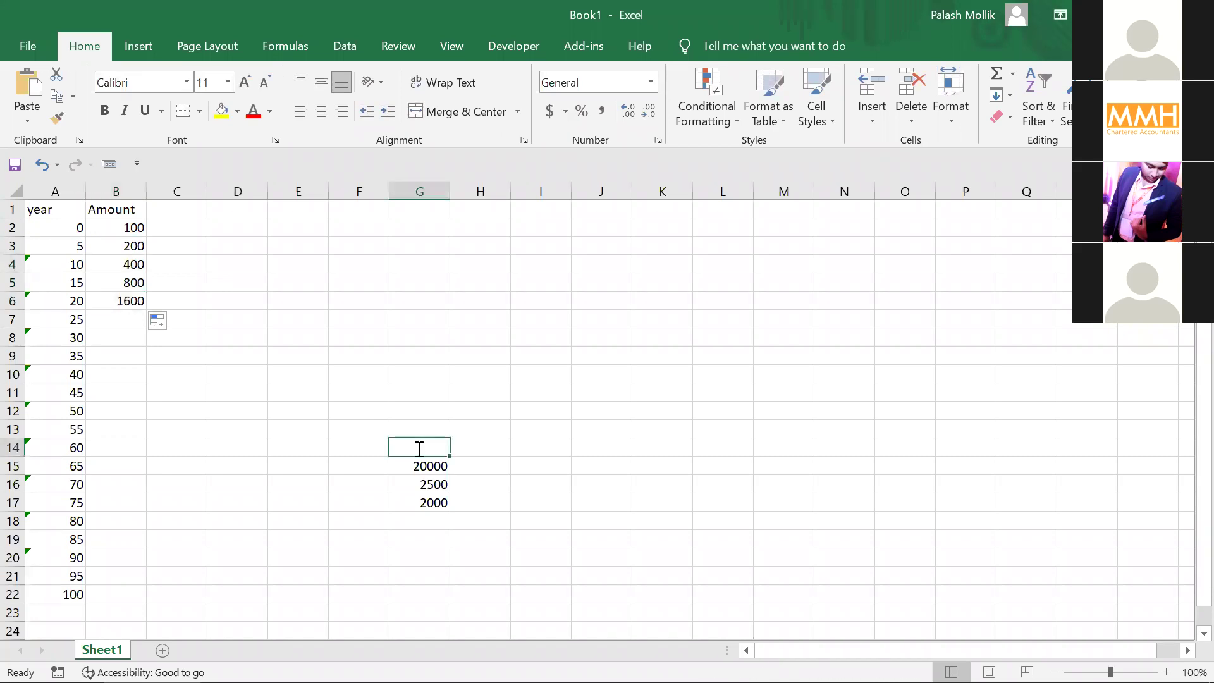
pyautogui.write('10000')
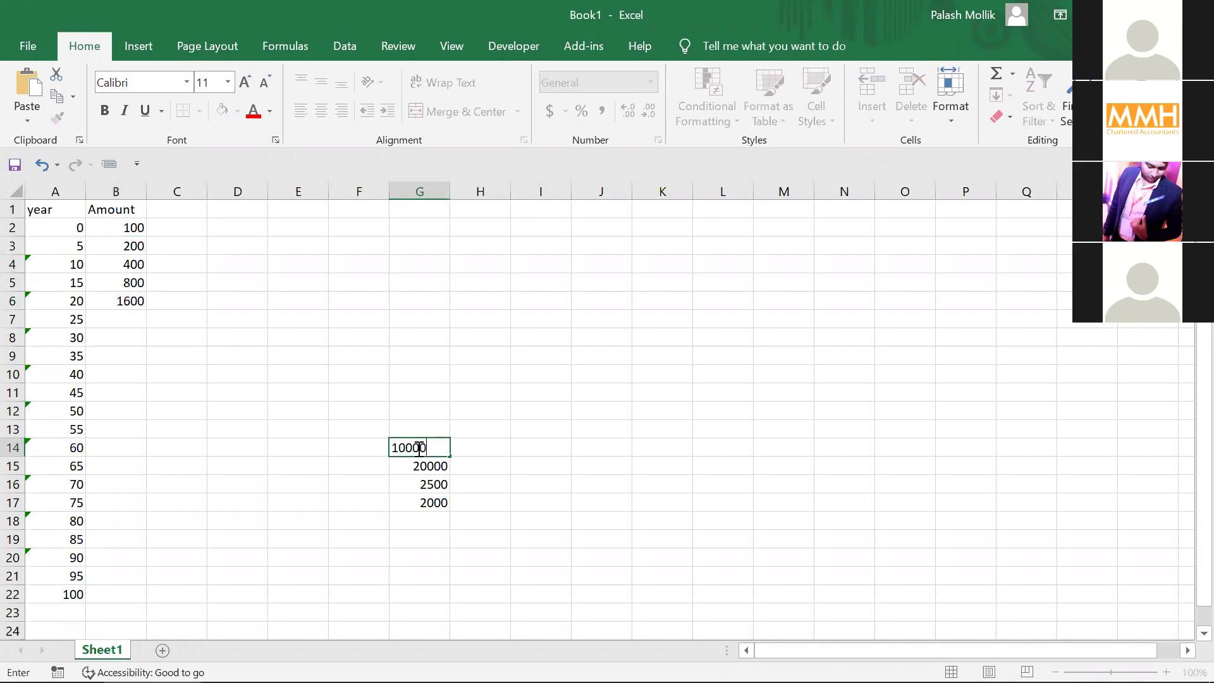
pyautogui.press('Return')
pyautogui.press('Return')
pyautogui.press('Return')
pyautogui.press('Return')
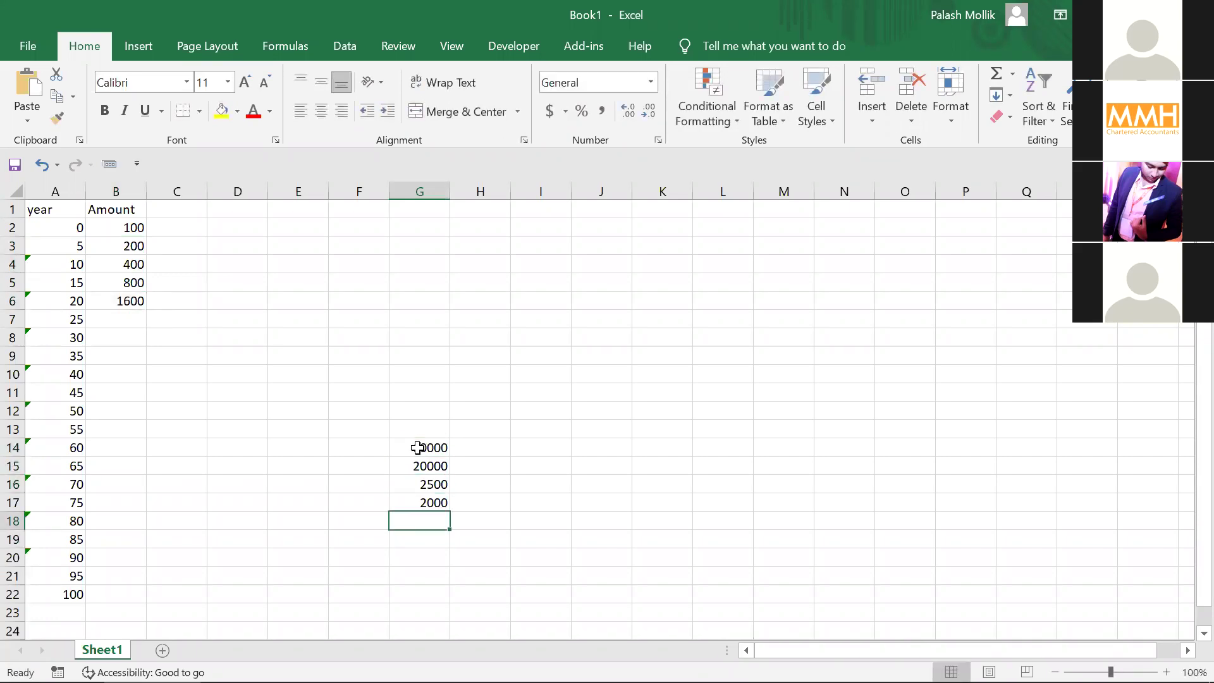
pyautogui.write('4000')
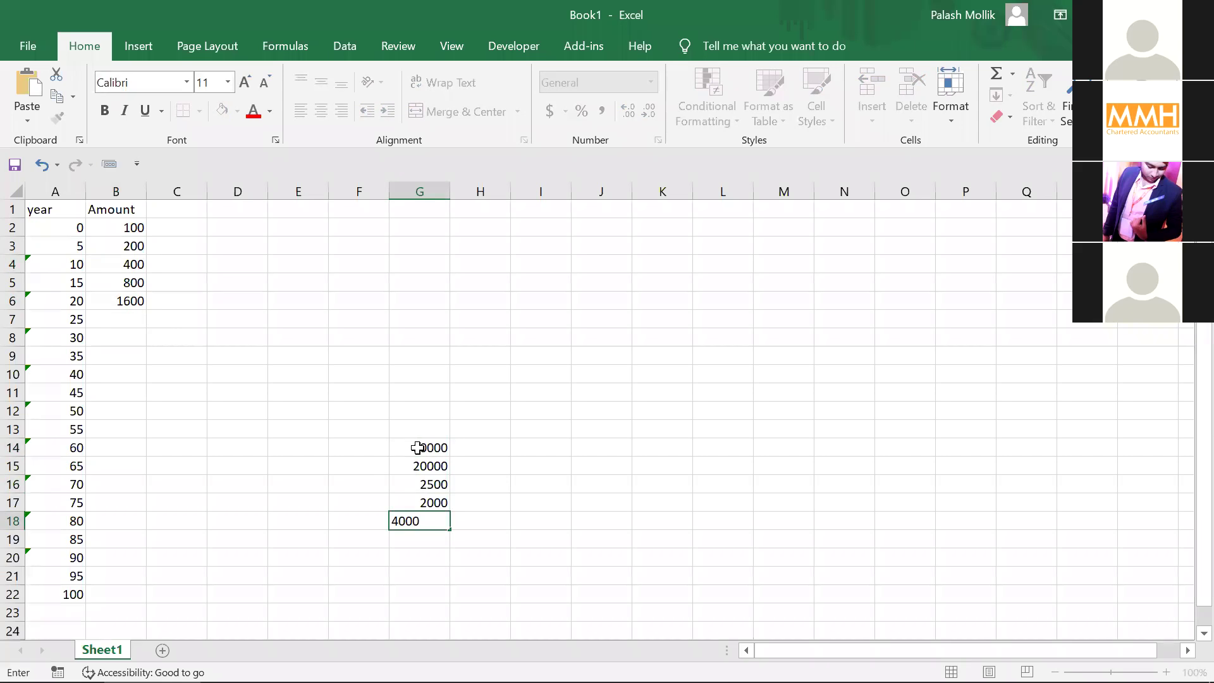
pyautogui.press('Return')
pyautogui.write('2core+')
pyautogui.press('Return')
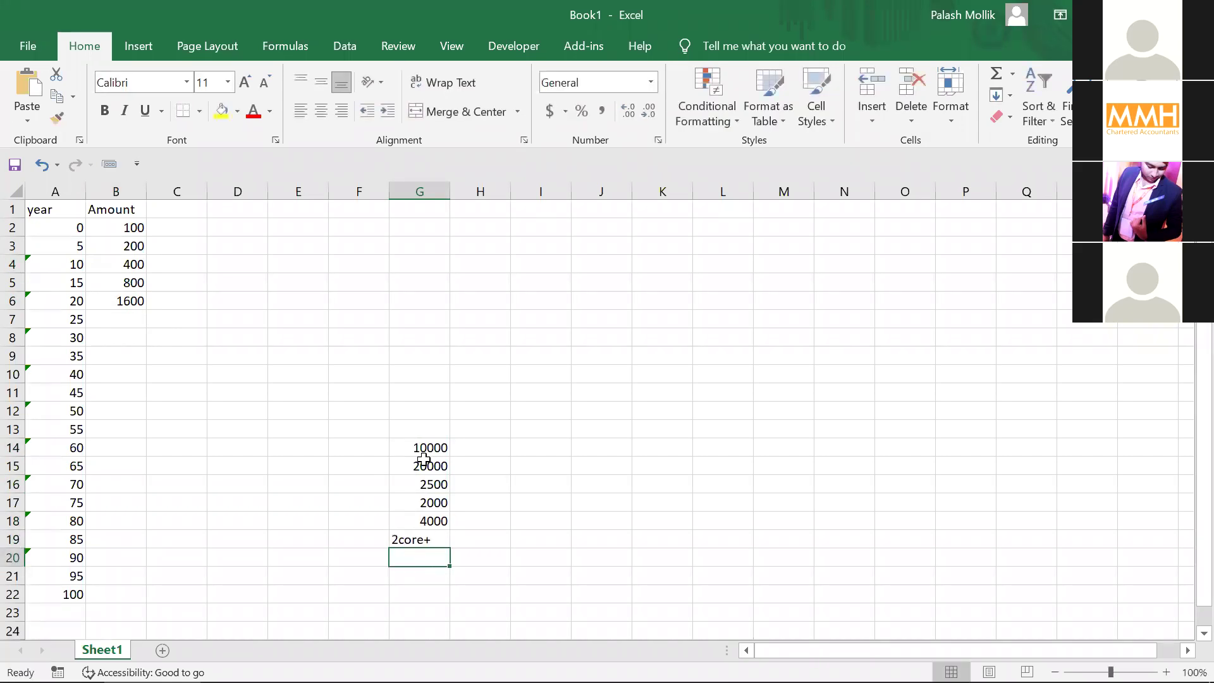
pyautogui.moveTo(428, 539); pyautogui.dragTo(428, 521)
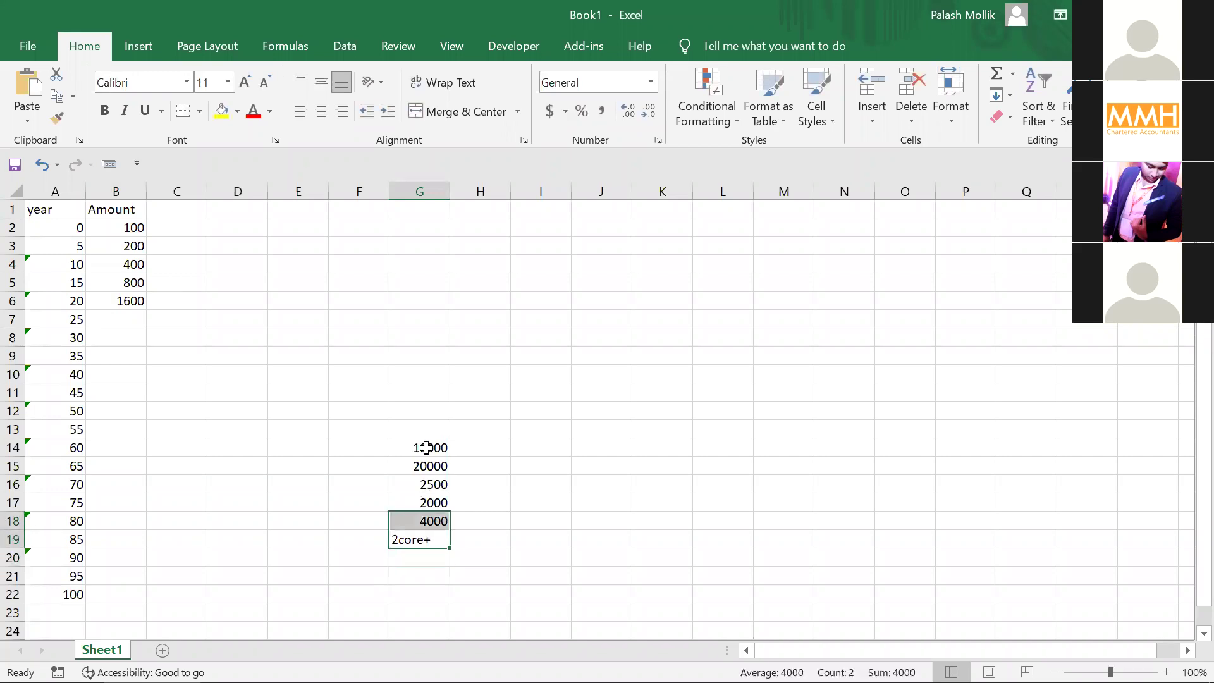
pyautogui.moveTo(427, 448); pyautogui.dragTo(427, 447)
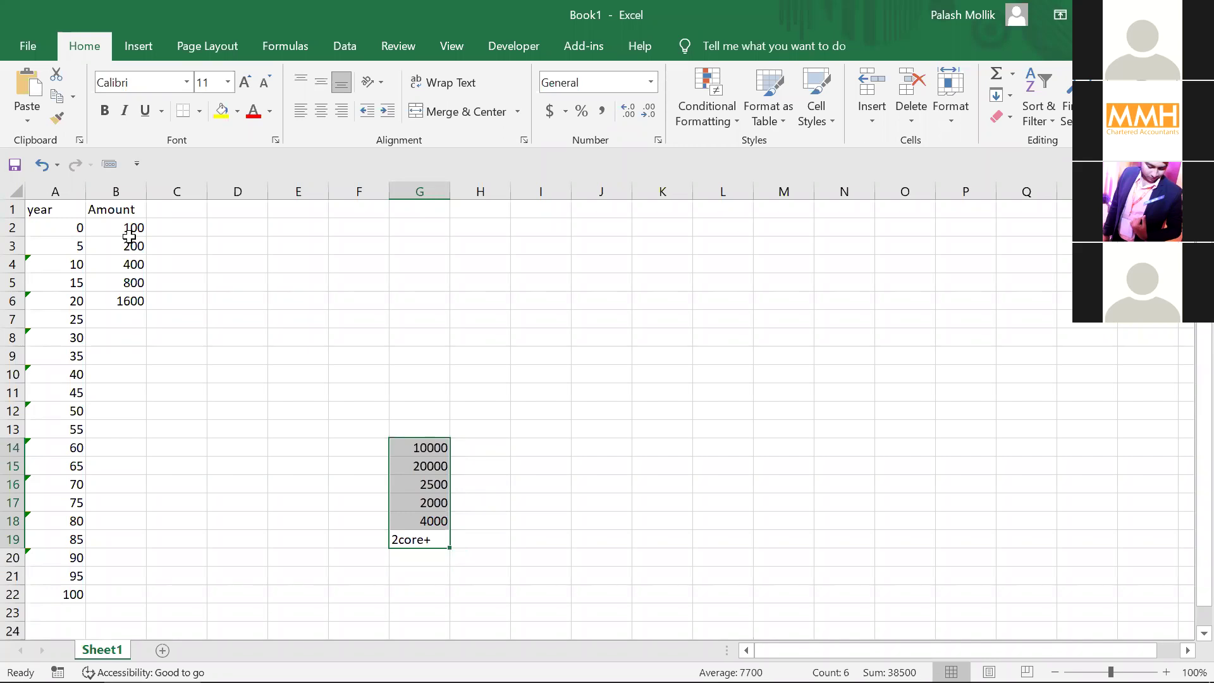
# - Widen the Amount column and fill the doubling formula from B5 down through B22
pyautogui.moveTo(129, 228); pyautogui.dragTo(146, 604)
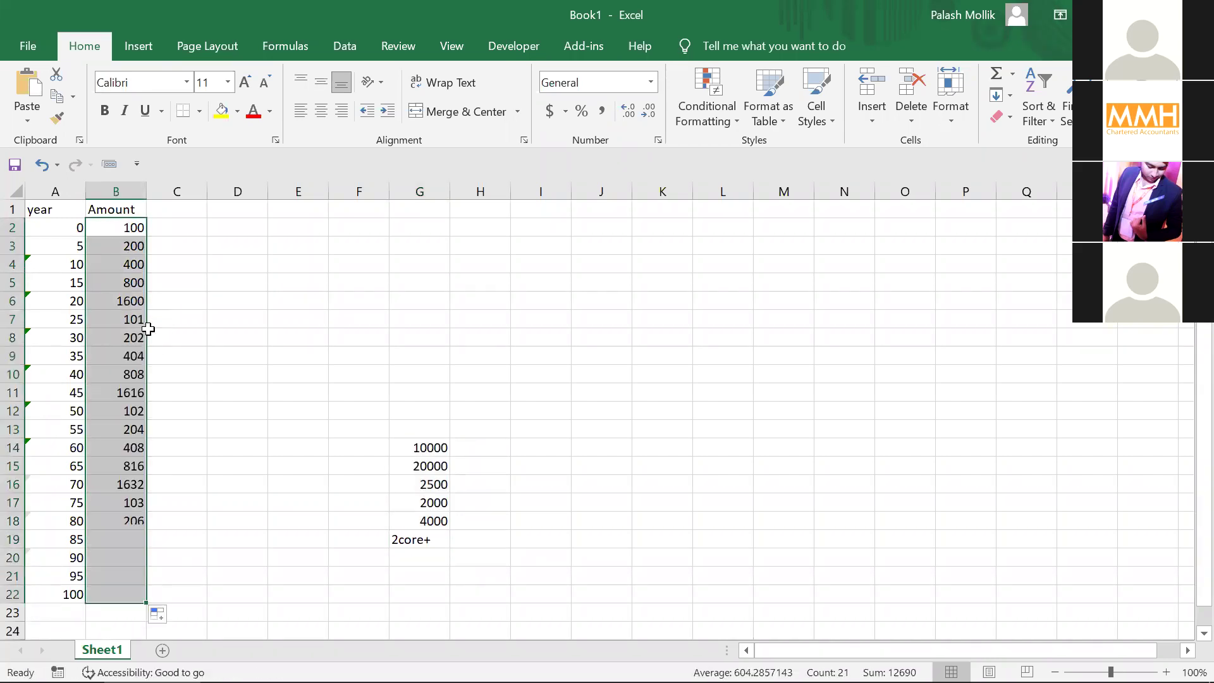
pyautogui.moveTo(149, 188); pyautogui.dragTo(233, 197)
pyautogui.click(267, 356)
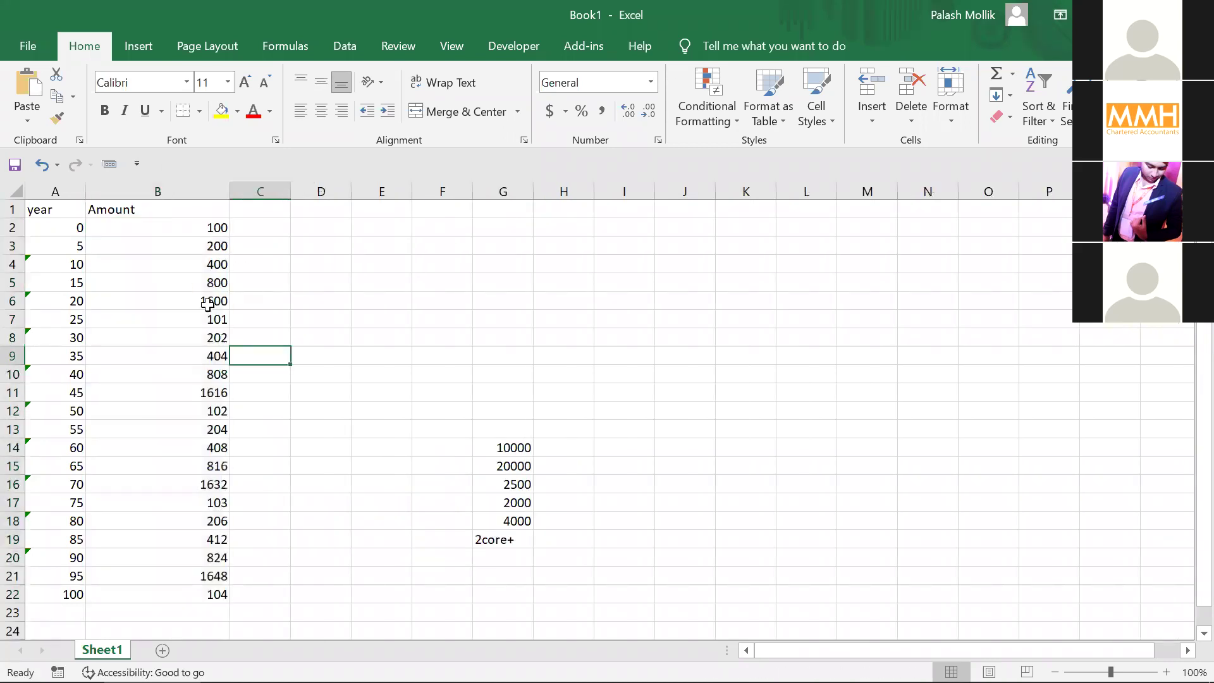
pyautogui.moveTo(211, 283); pyautogui.dragTo(266, 563)
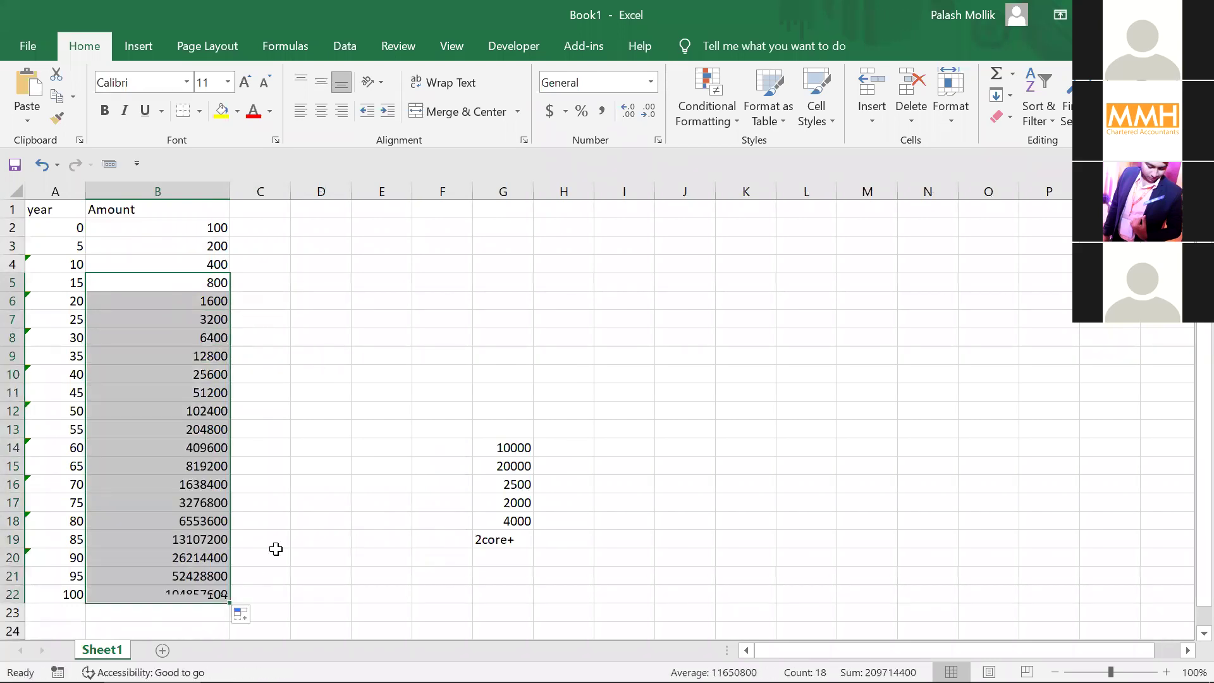
# - Format the year-100 amount in B22 with thousands separators and two decimals
pyautogui.click(181, 593)
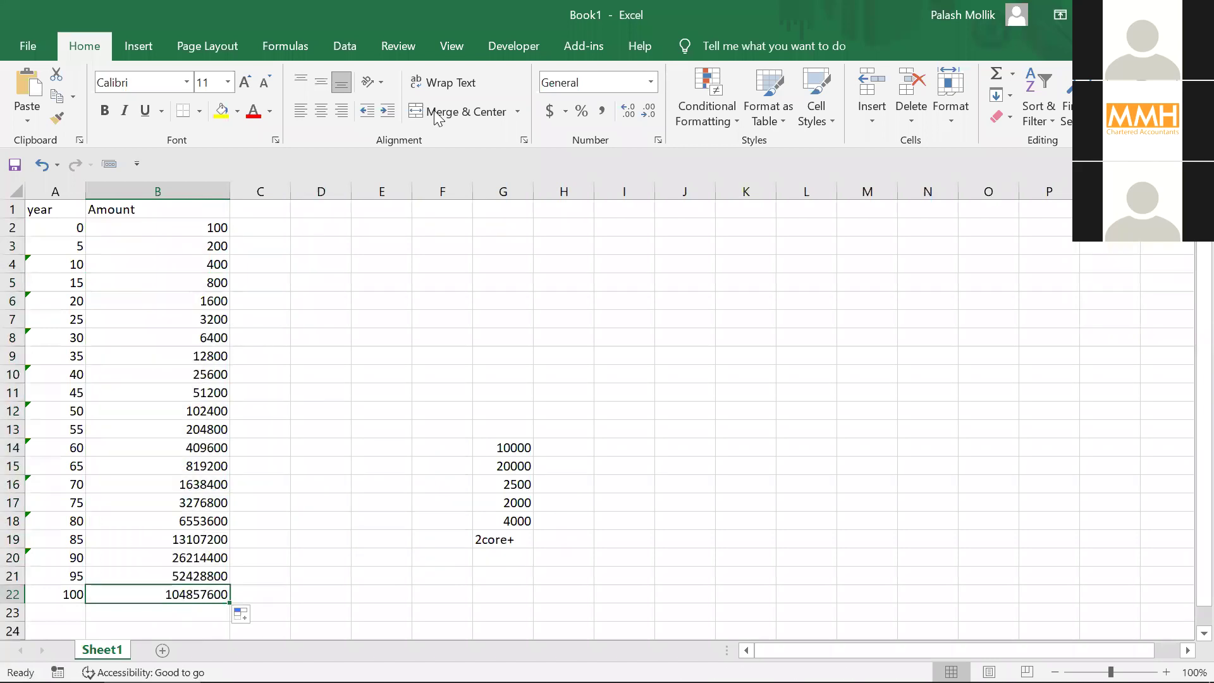
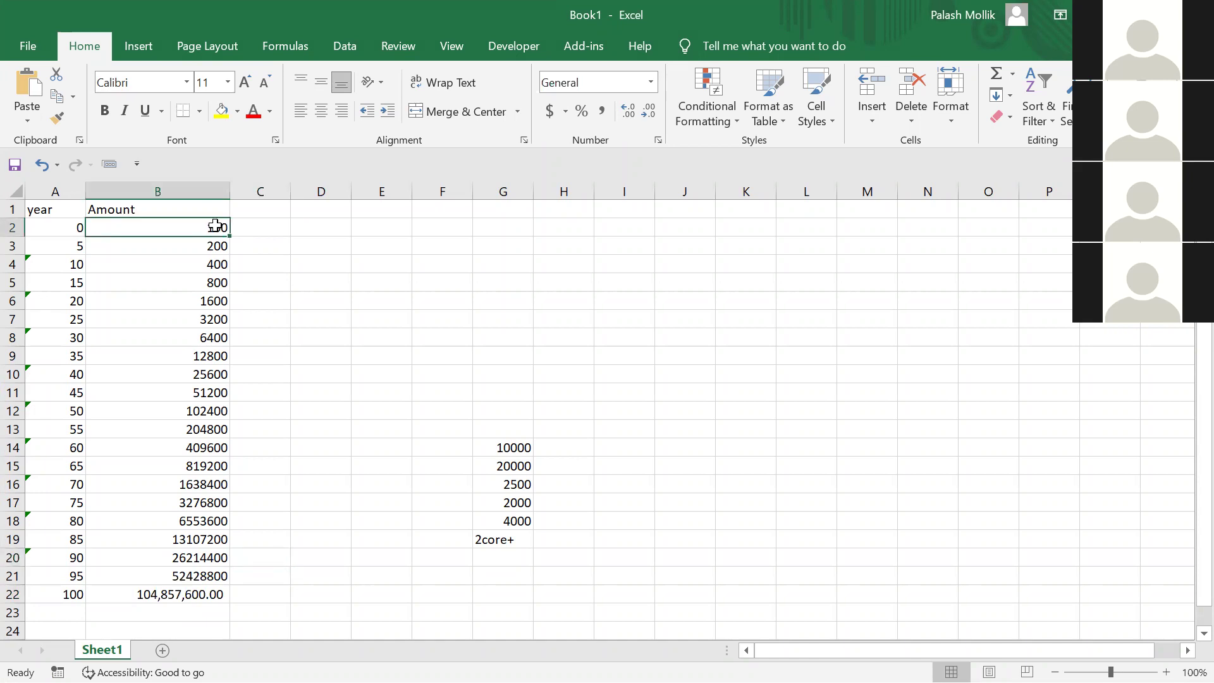
pyautogui.click(189, 596)
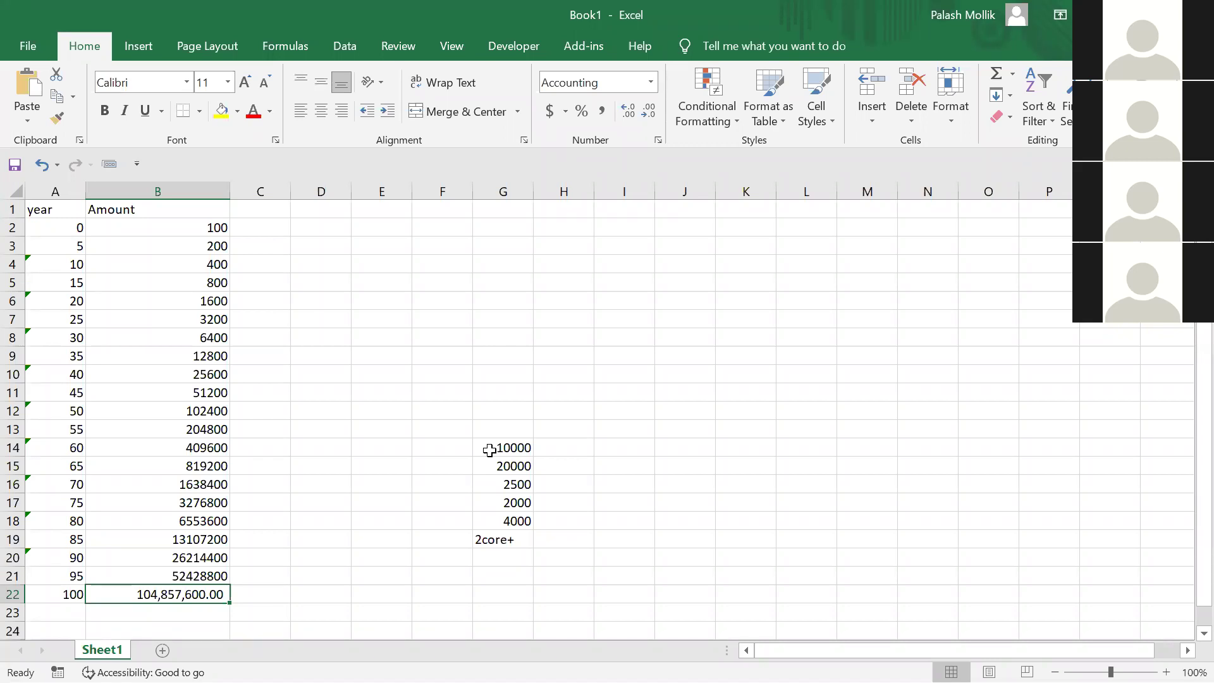
# - Switch to the Prezi presentation and view the ESS definition together with the surrounding topics
pyautogui.hotkey('alt', 'Tab')
pyautogui.hotkey('alt', 'Tab')
pyautogui.click(996, 436)
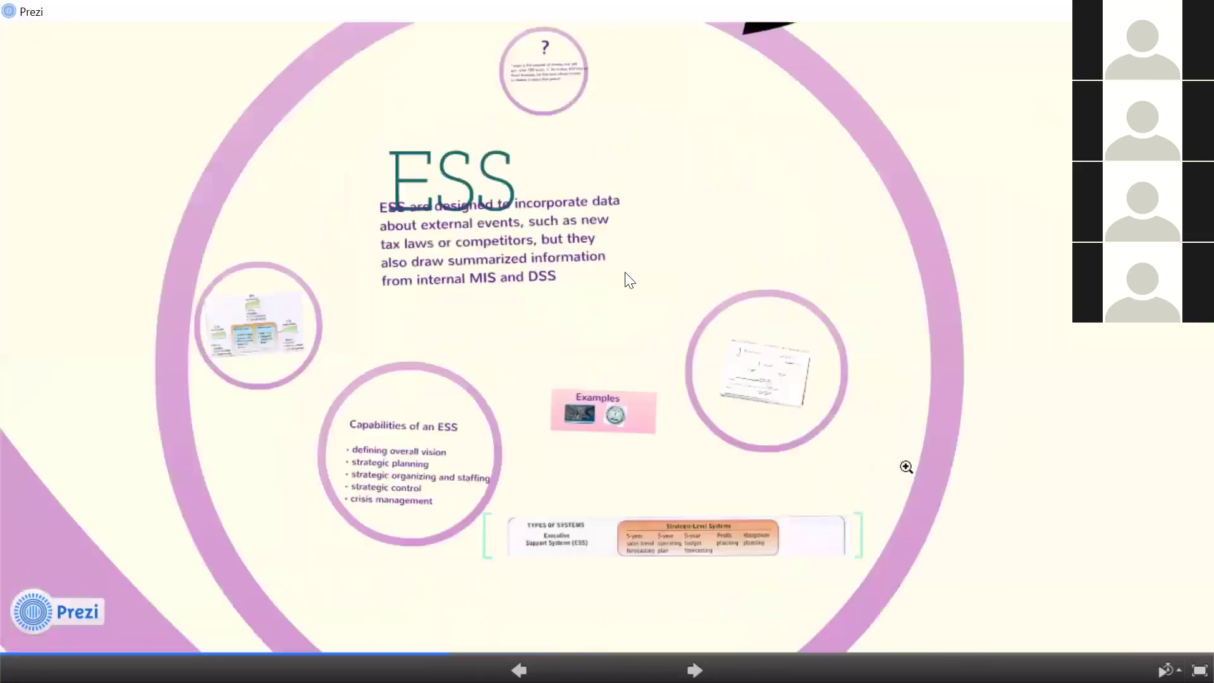
pyautogui.click(629, 280)
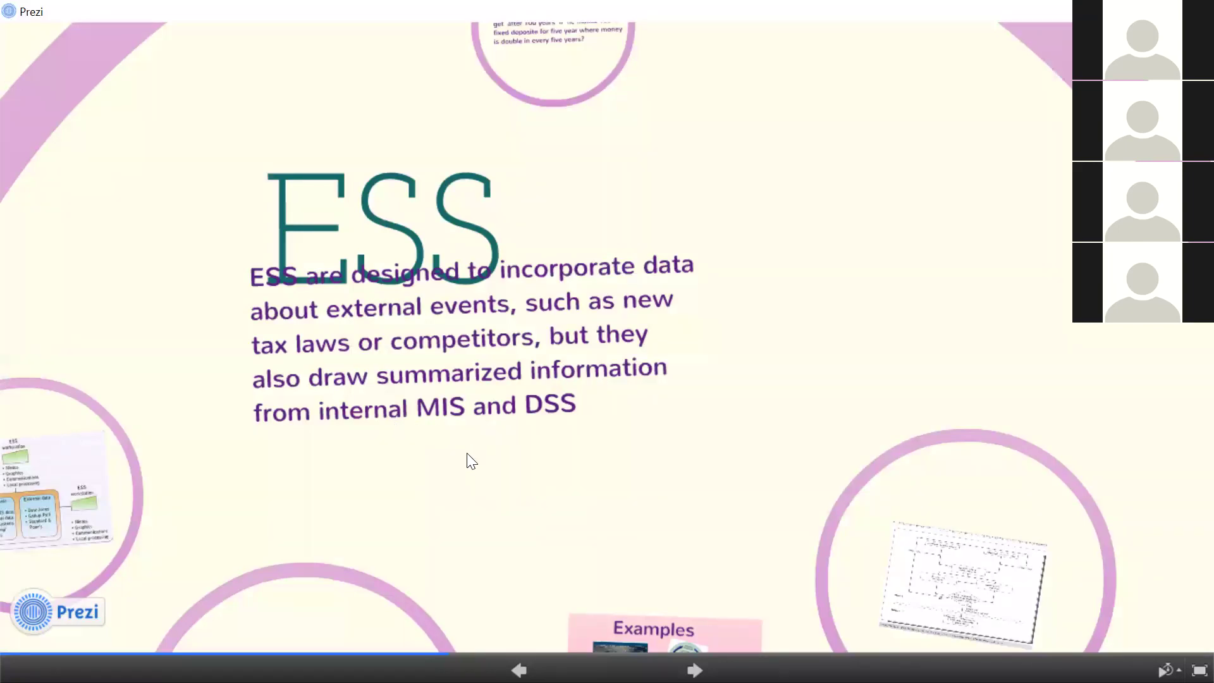
pyautogui.scroll(-1, 575, 341)
pyautogui.scroll(-1, 553, 355)
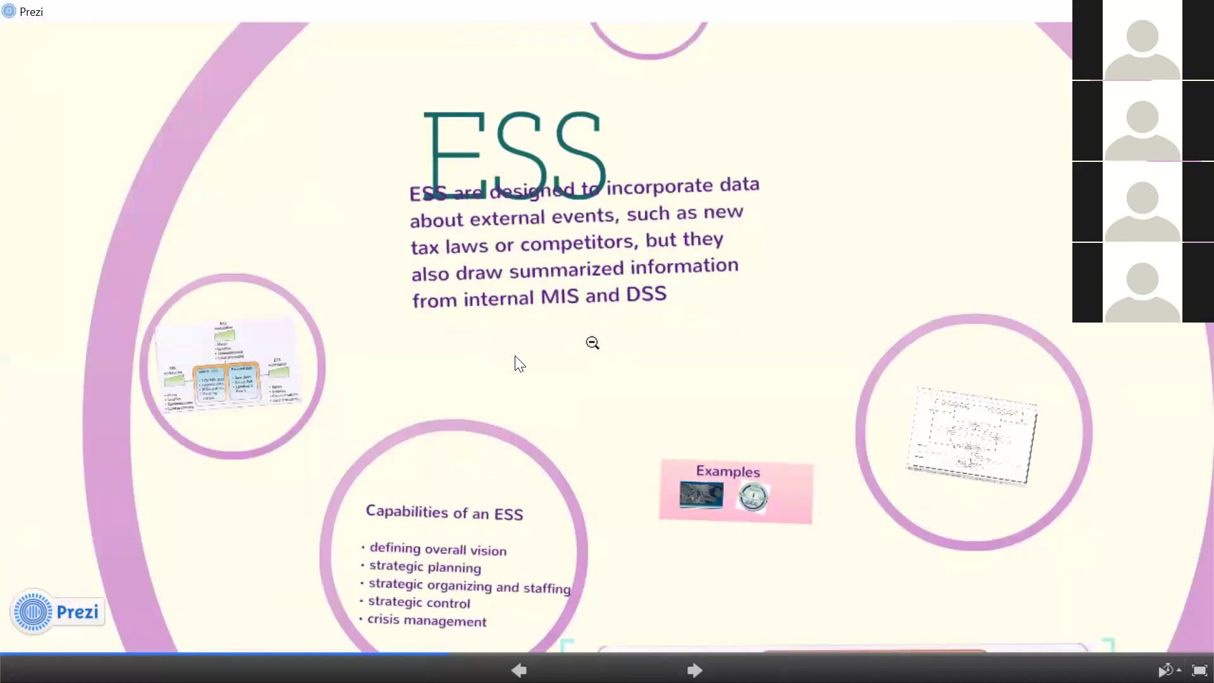
pyautogui.scroll(-2, 466, 371)
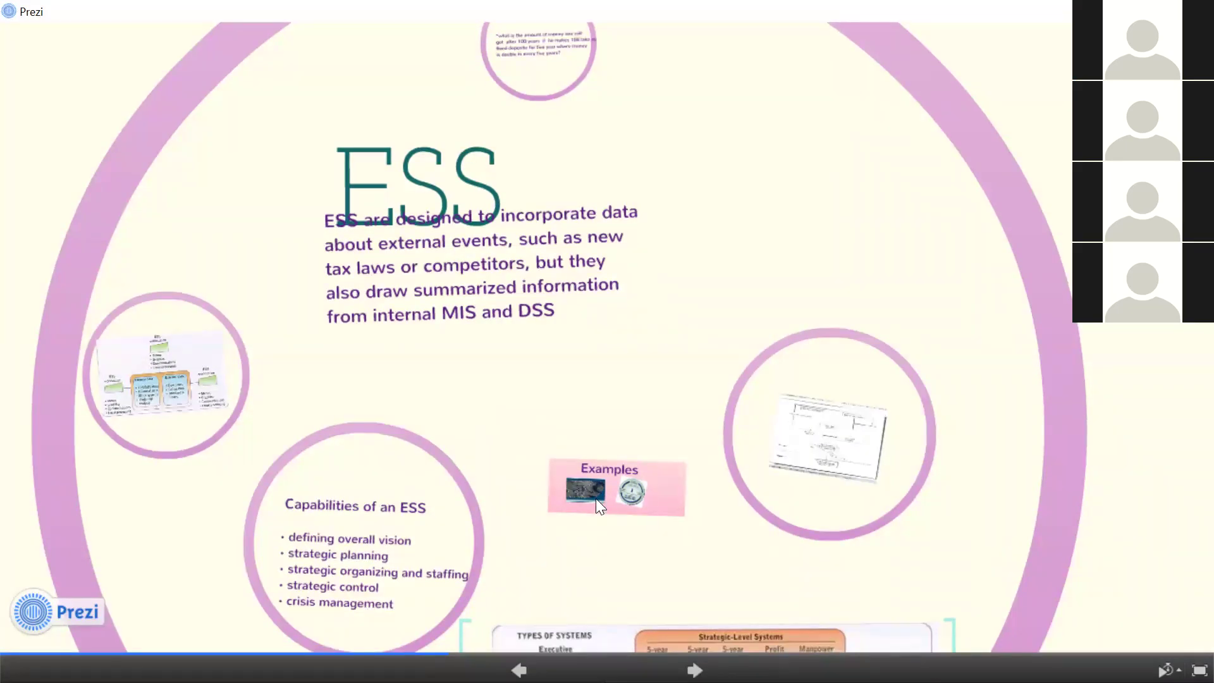
# - View the Examples frame of the ESS section and its highway interchange picture close up, and return to the overview
pyautogui.click(596, 499)
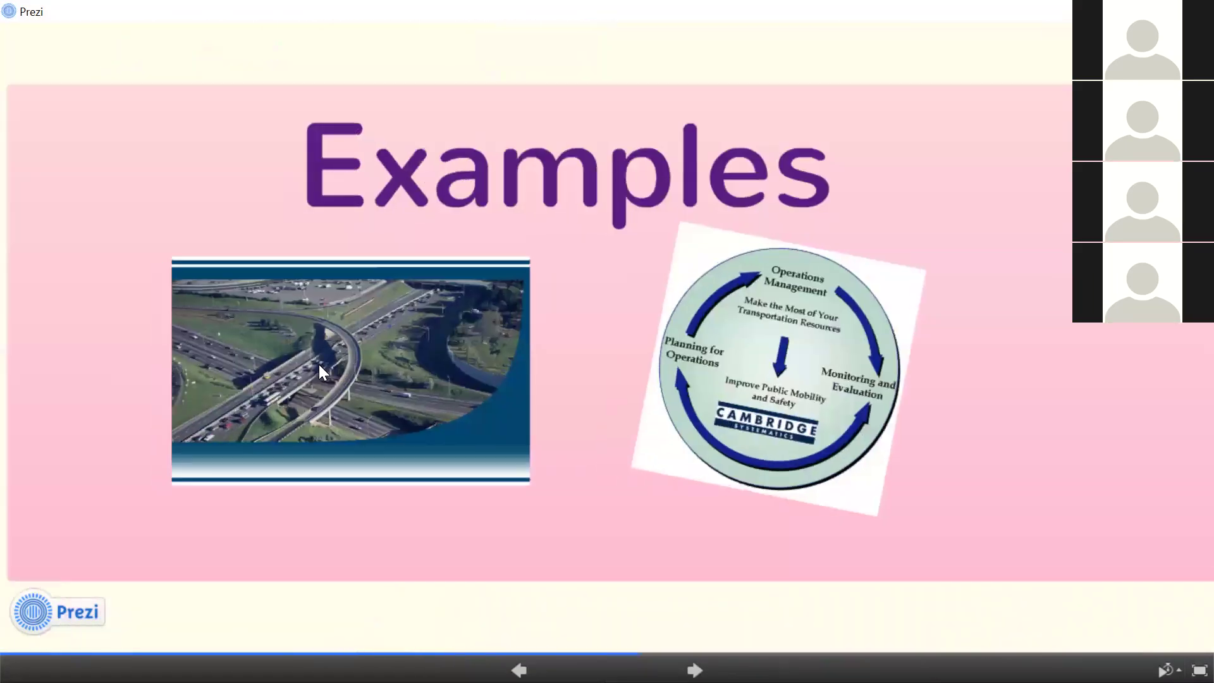
pyautogui.click(319, 364)
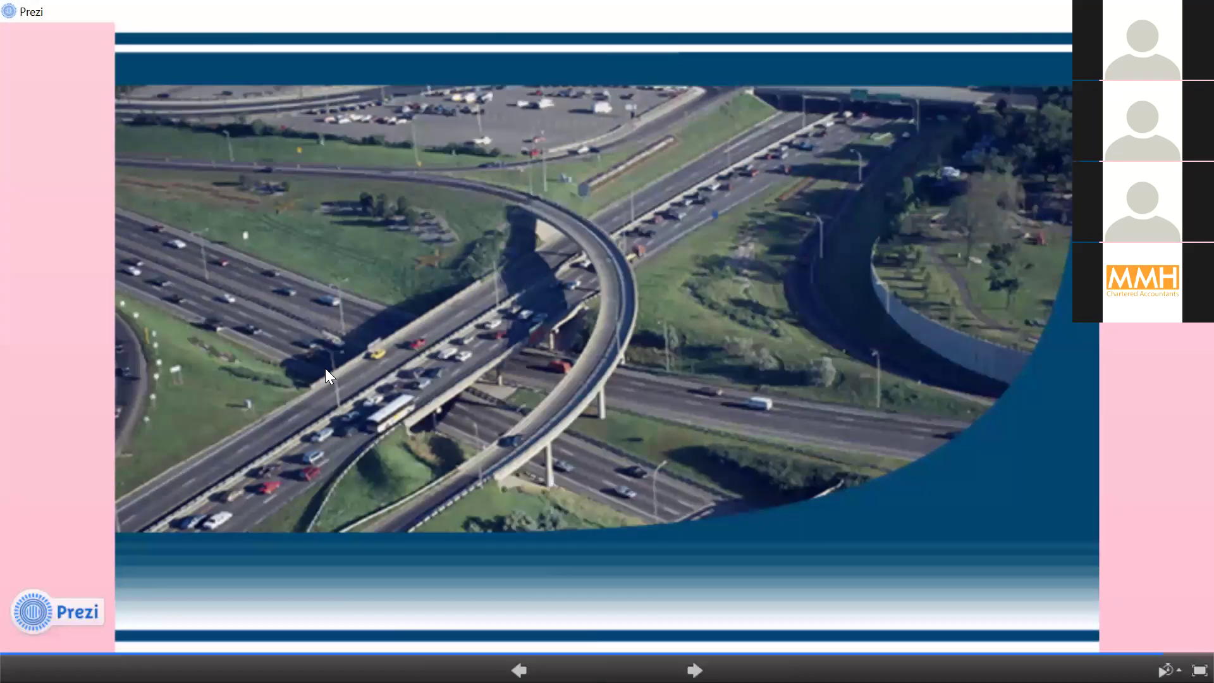
pyautogui.click(286, 409)
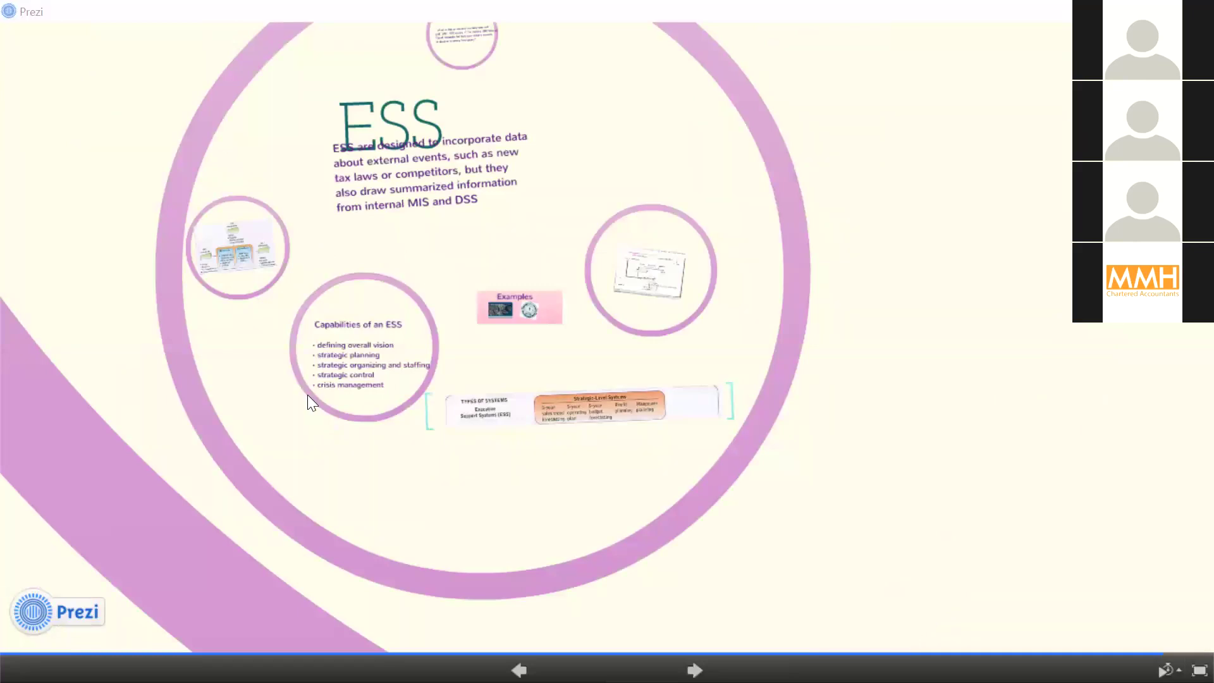
# - Find and launch Gapminder Tools Offline on the computer and bring its window to the front
pyautogui.press('super')
pyautogui.write('gap')
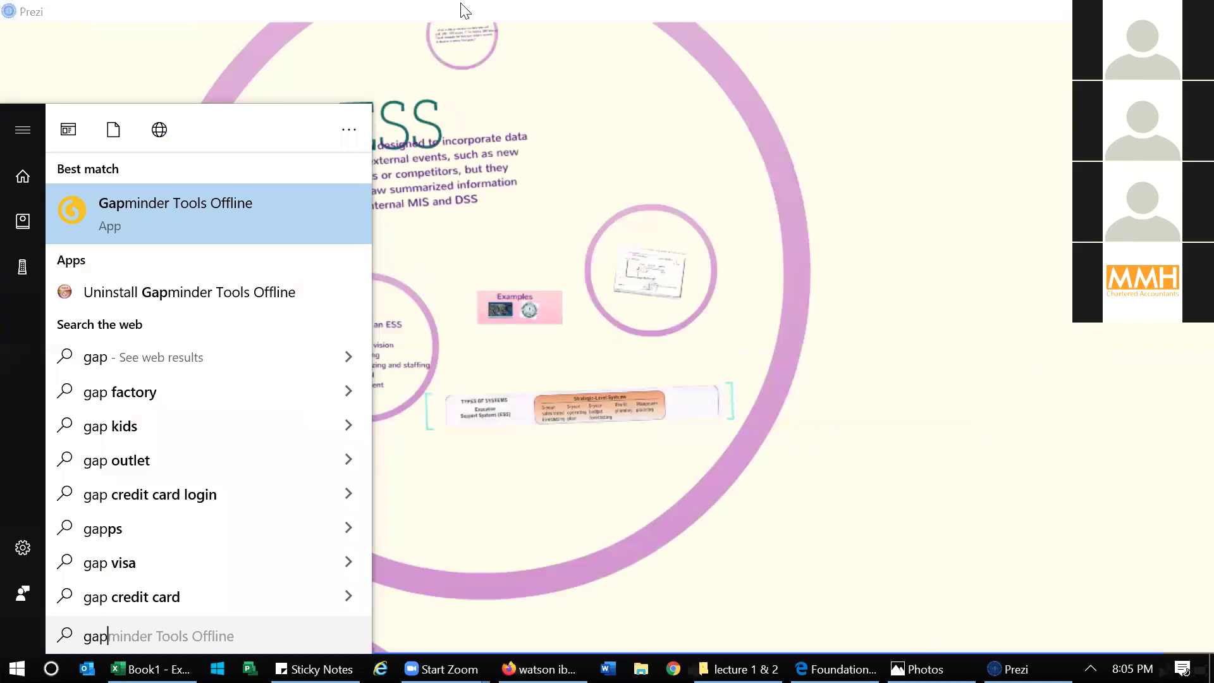
pyautogui.write('mi')
pyautogui.click(246, 220)
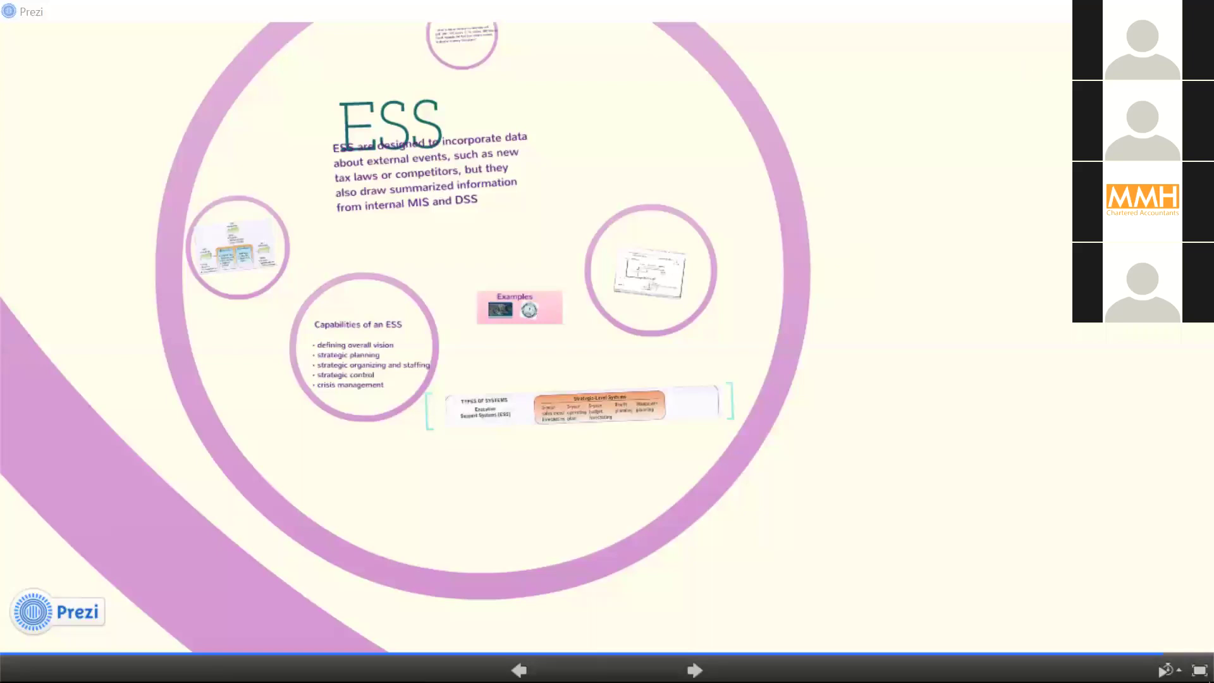
pyautogui.hotkey('alt', 'Tab')
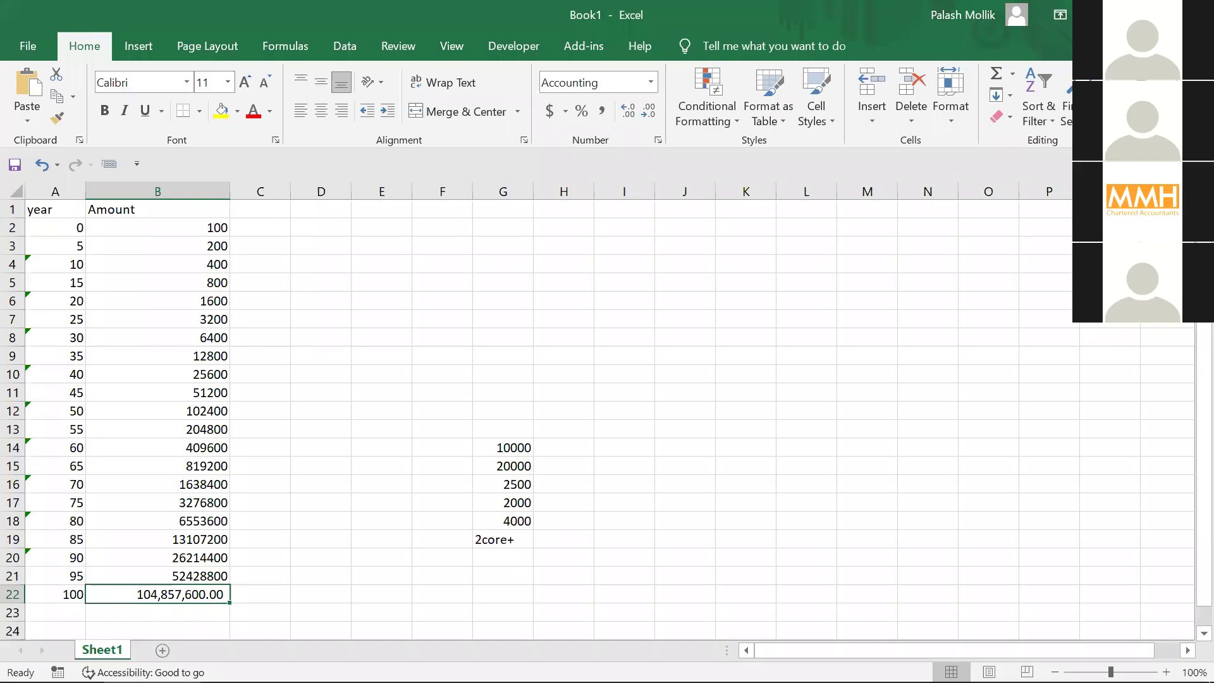
pyautogui.hotkey('alt', 'Tab')
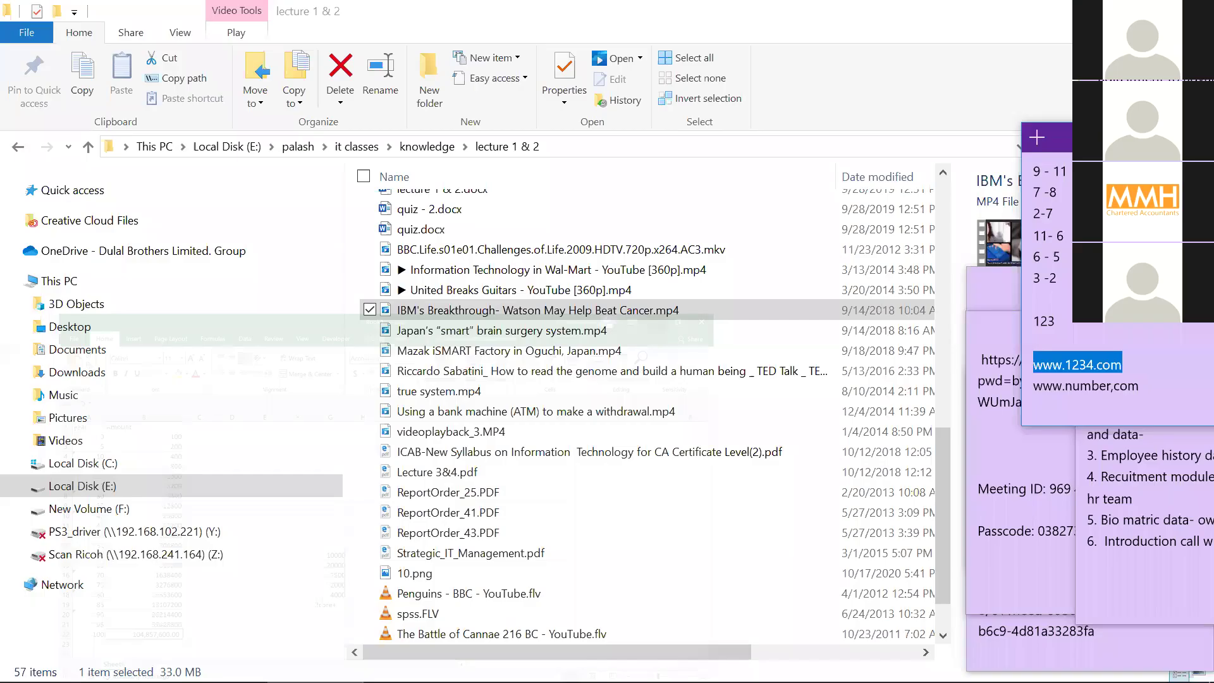
pyautogui.hotkey('alt', 'Tab')
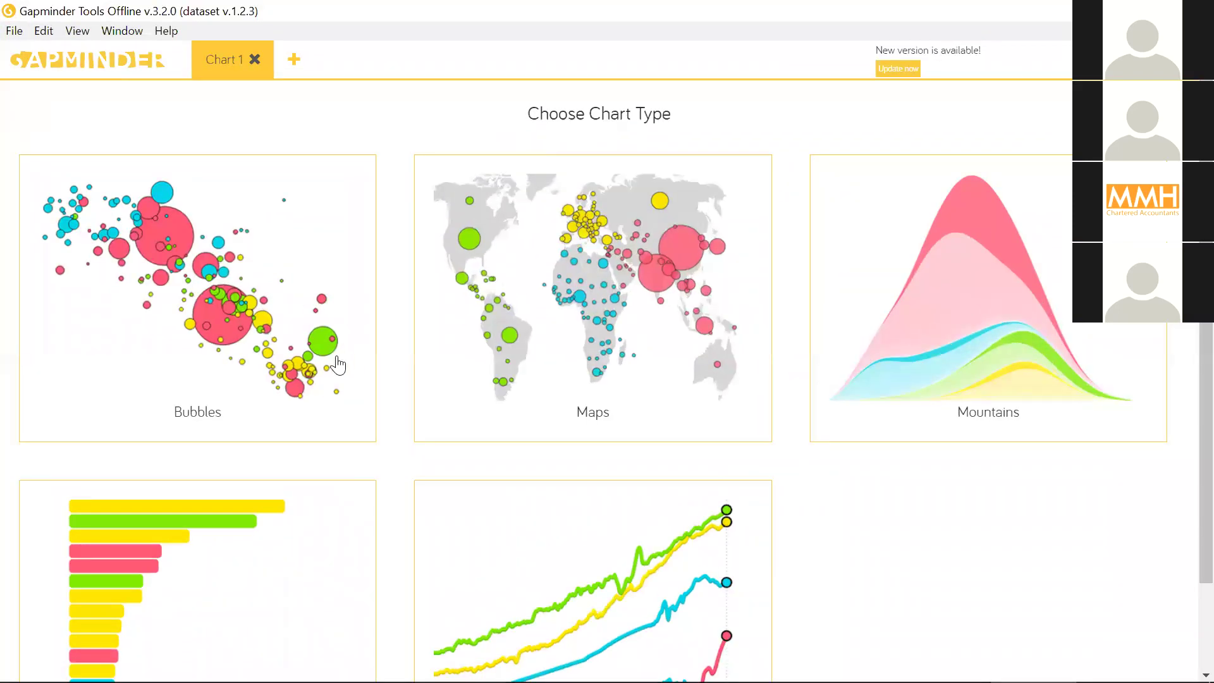
# - Look over the available chart types and open a Bubbles chart
pyautogui.scroll(-2, 334, 361)
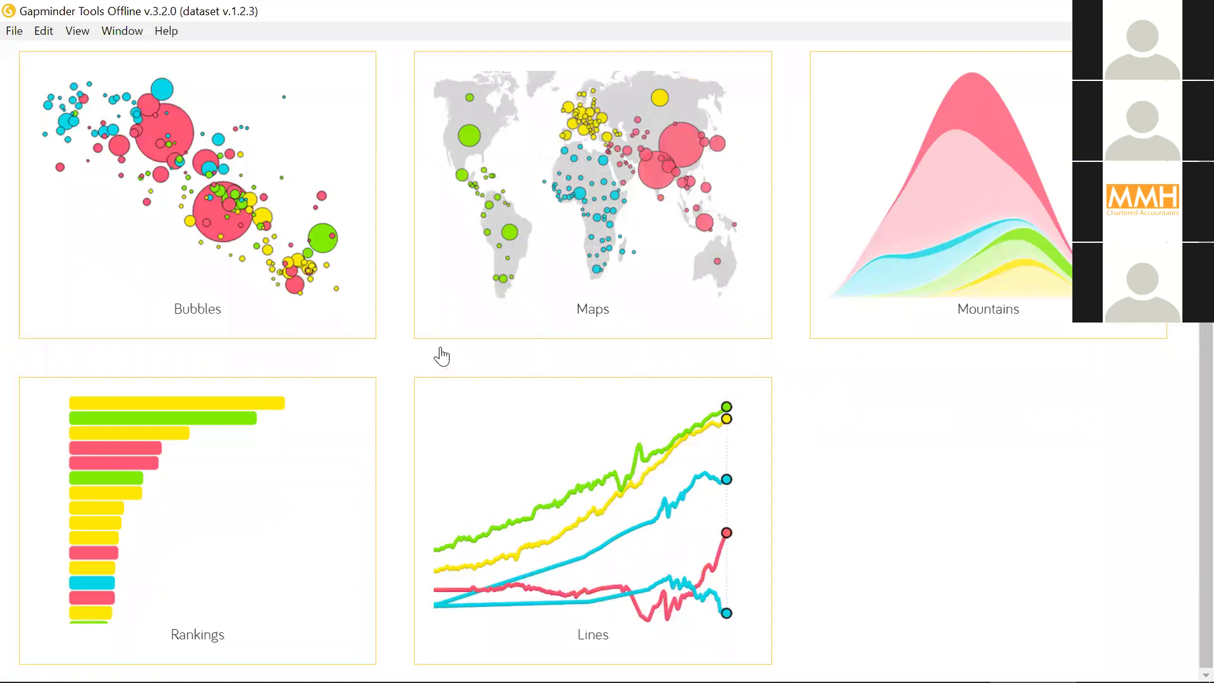
pyautogui.scroll(2, 459, 367)
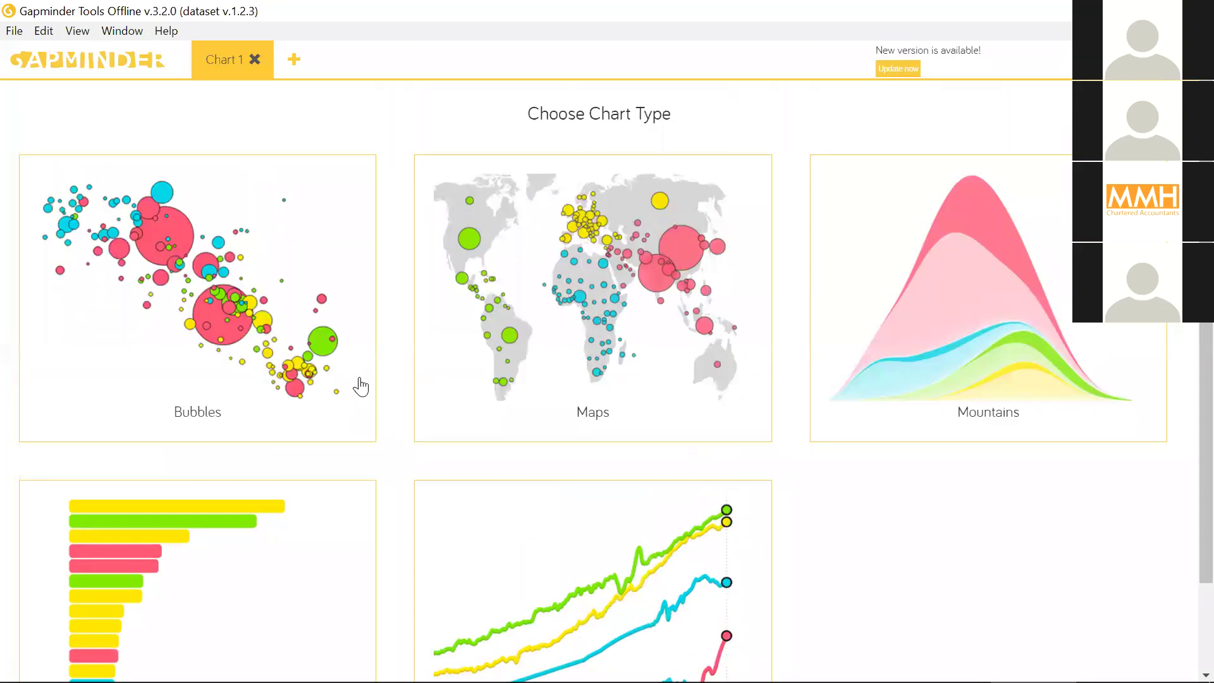
pyautogui.click(372, 296)
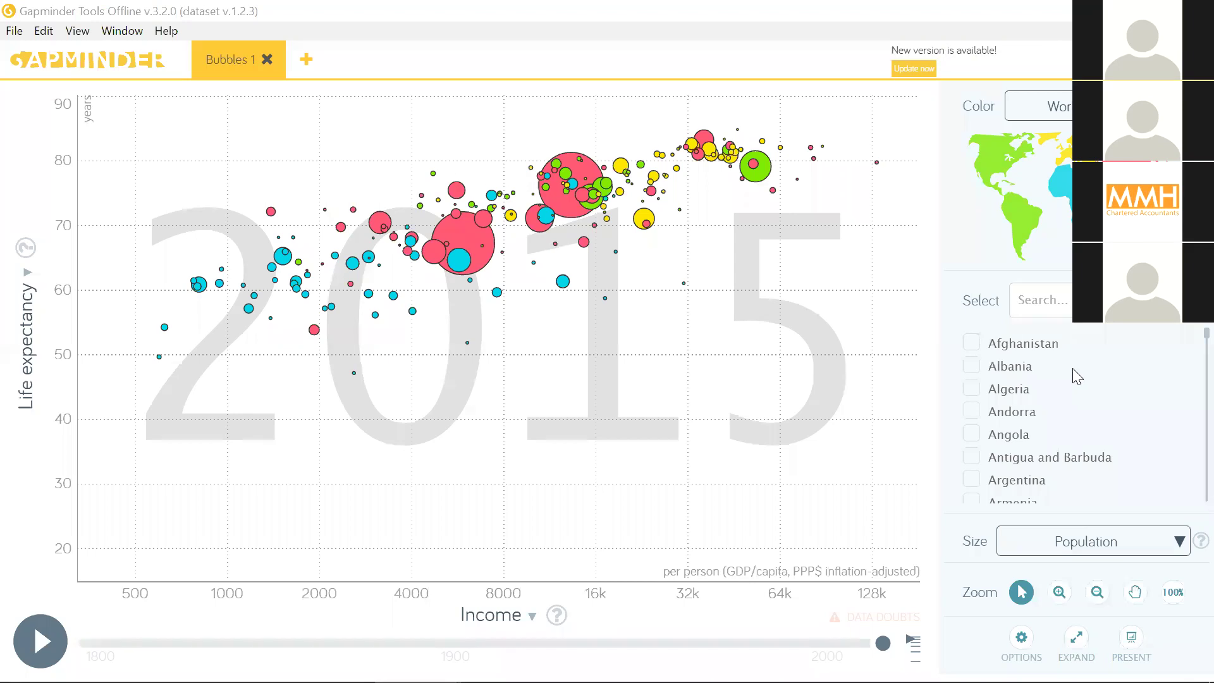
# - Search the country list for "bangl" and select Bangladesh on the bubble chart
pyautogui.write('bang')
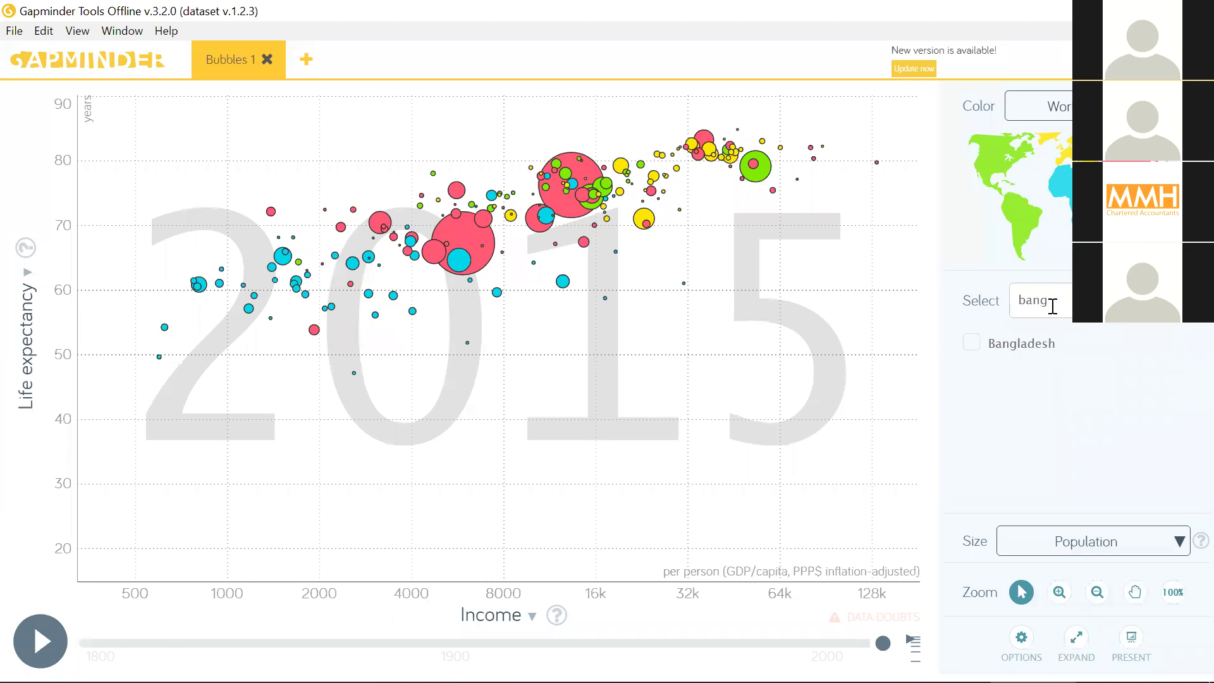
pyautogui.write('l')
pyautogui.click(971, 343)
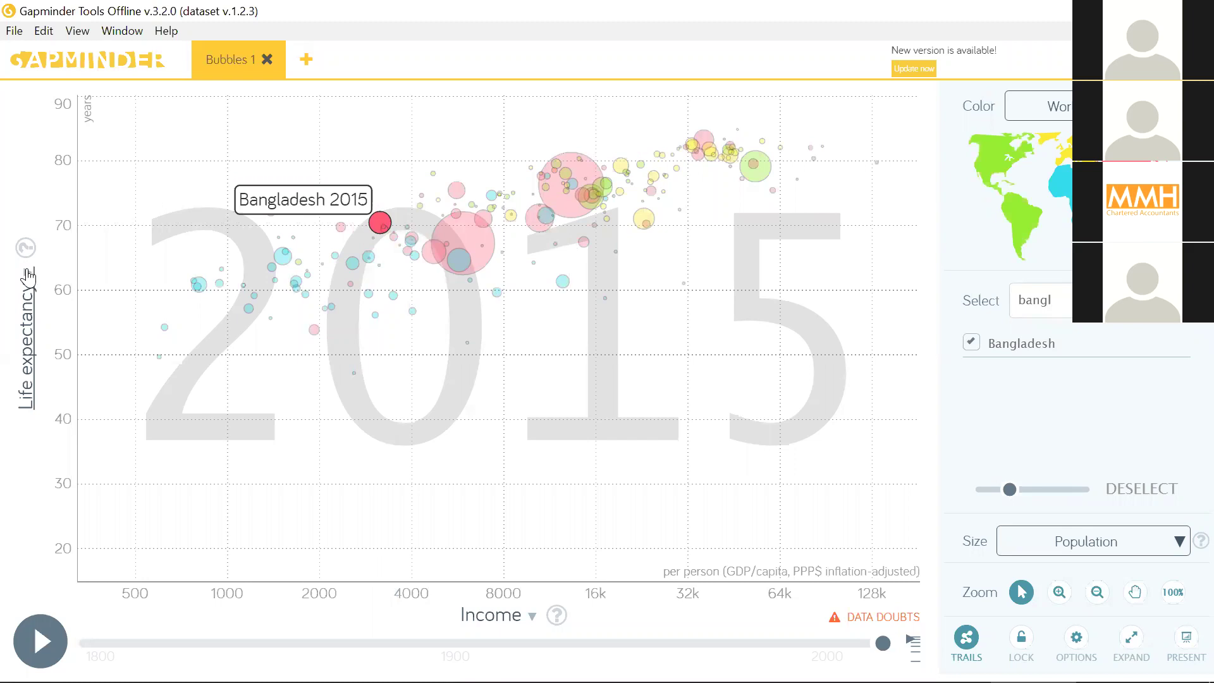
# - Change the Y axis indicator of the bubble chart to Babies per woman
pyautogui.click(26, 342)
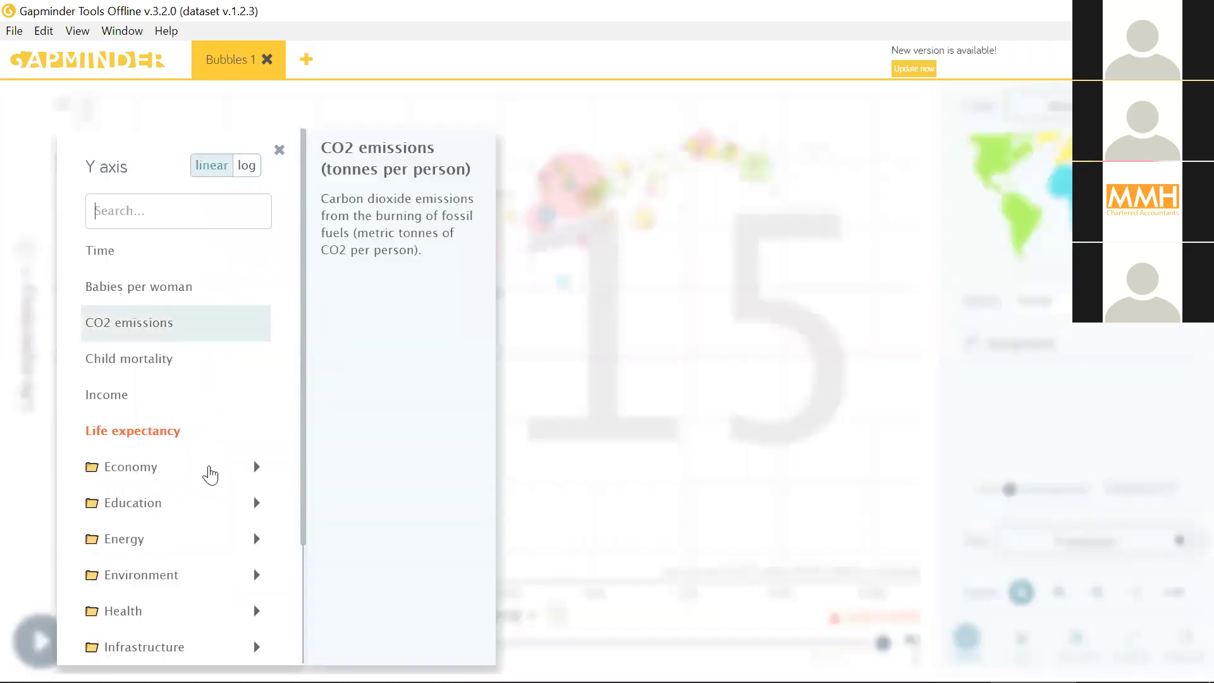
pyautogui.click(256, 479)
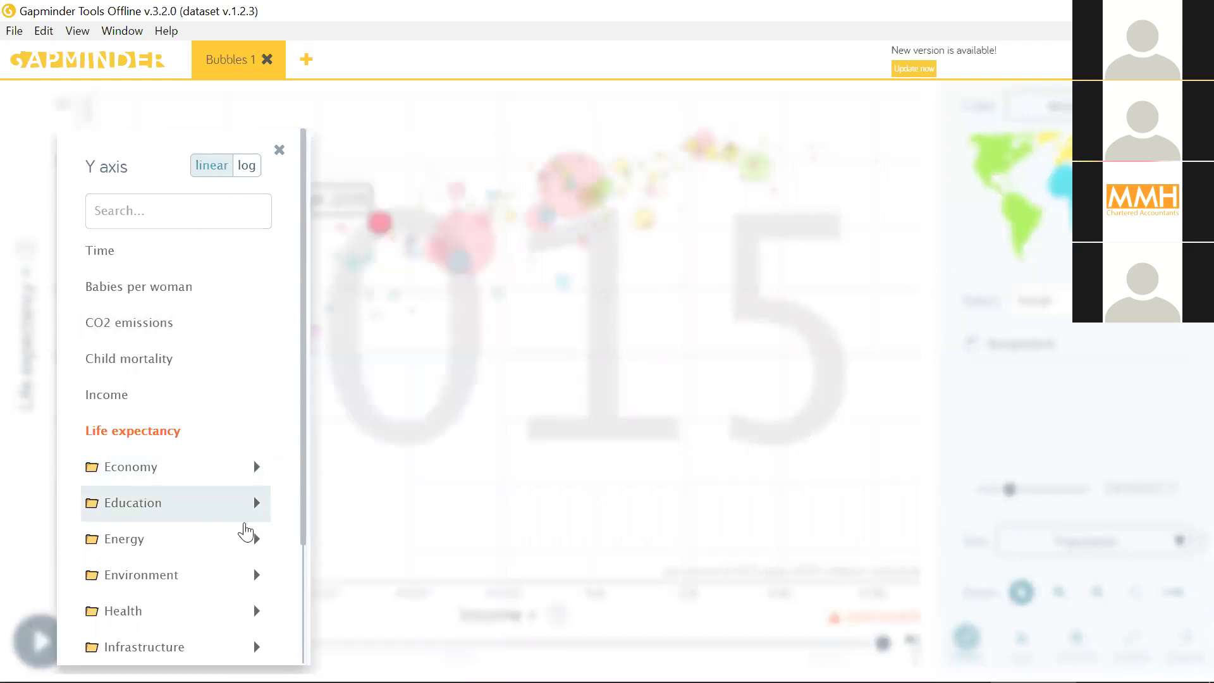
pyautogui.click(249, 535)
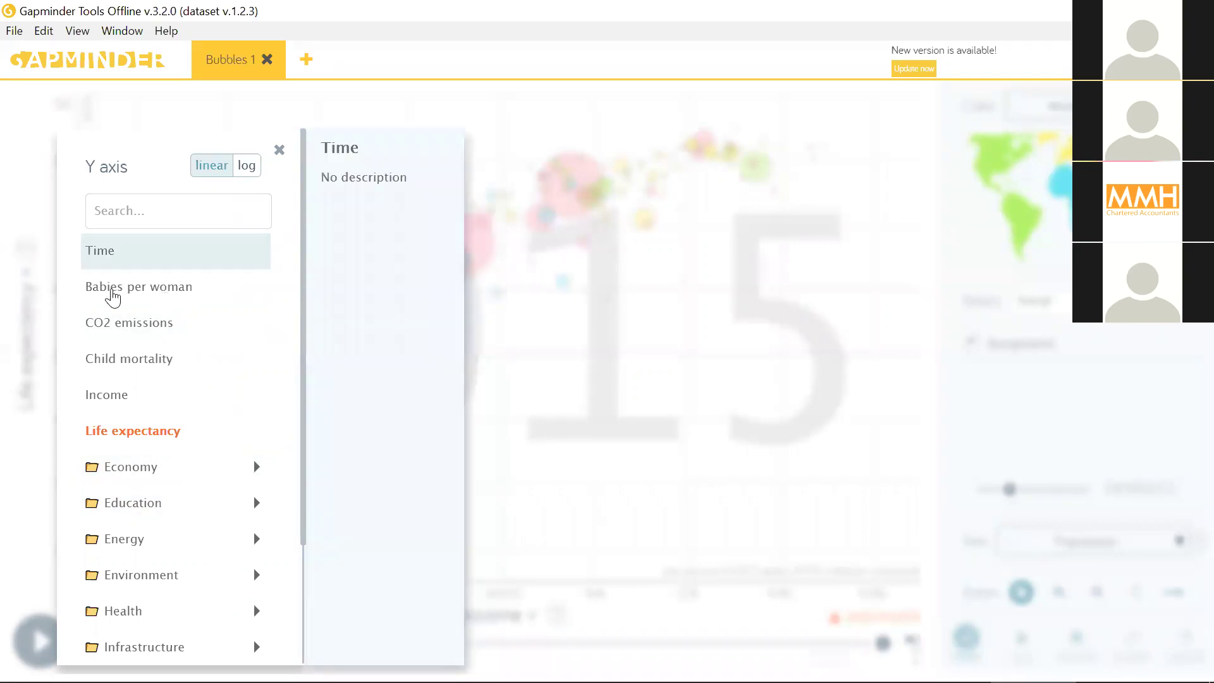
pyautogui.click(150, 296)
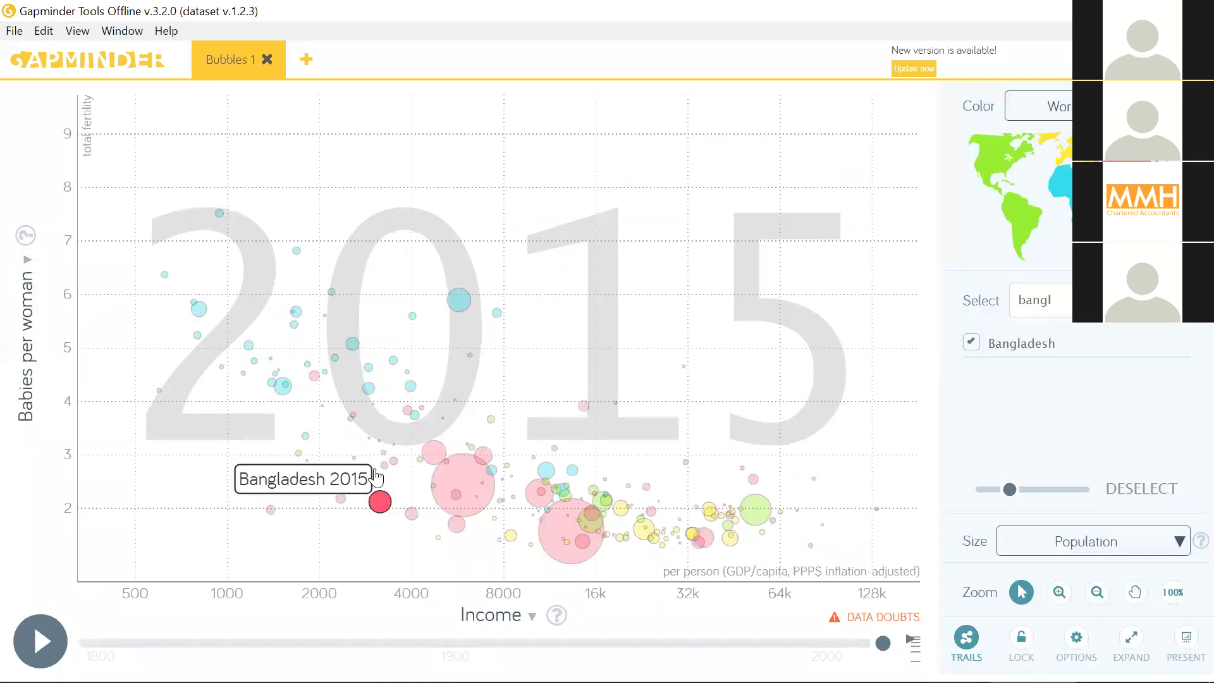
# - Play the timeline to trace Bangladesh's path, move it to 1983 and inspect that year's Bangladesh bubble
pyautogui.click(40, 642)
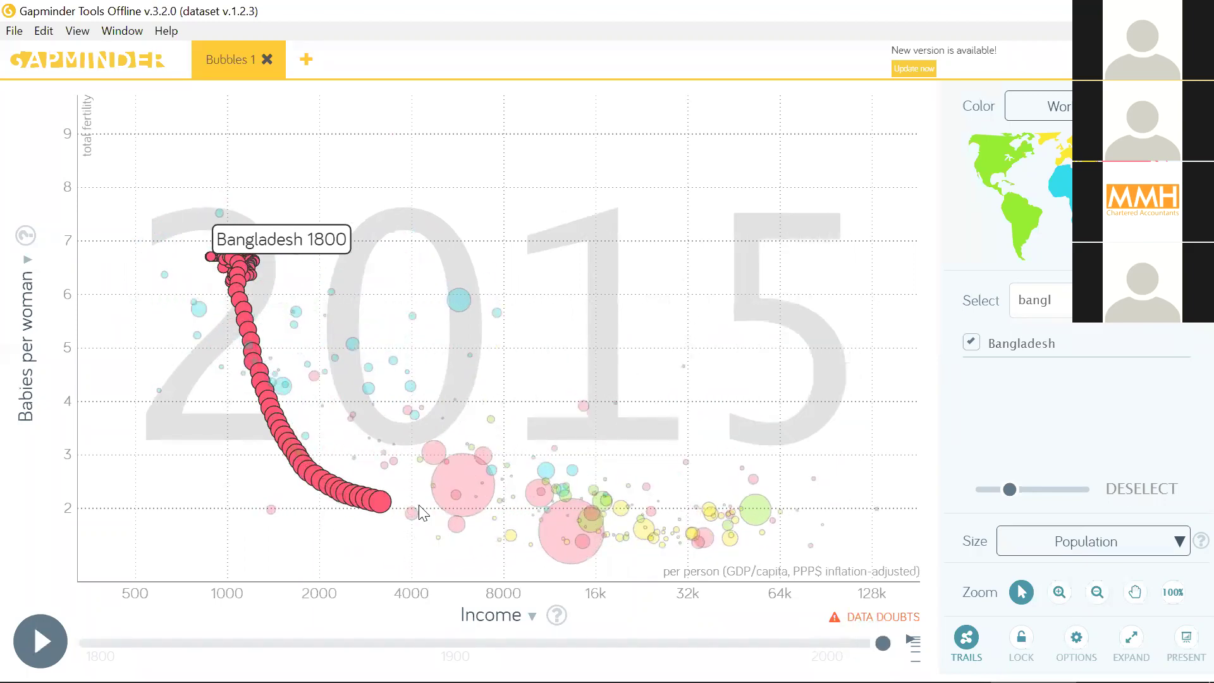
pyautogui.moveTo(383, 516)
pyautogui.click(715, 643)
pyautogui.moveTo(731, 653); pyautogui.dragTo(764, 653)
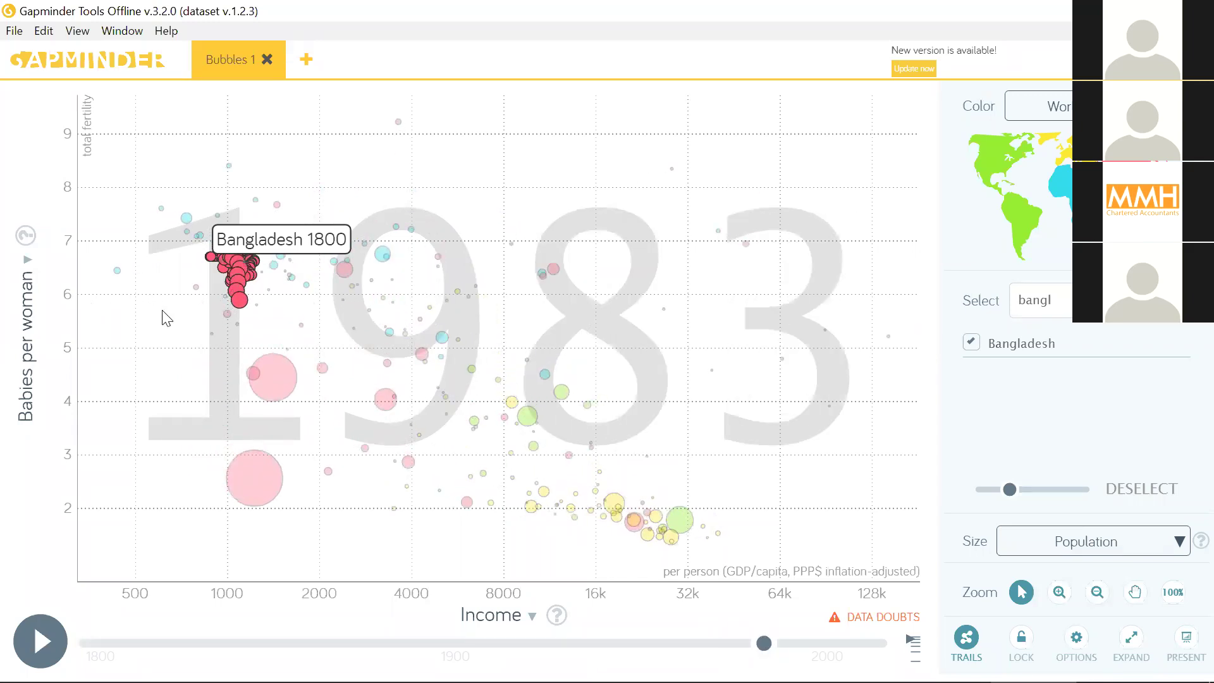
pyautogui.moveTo(234, 309)
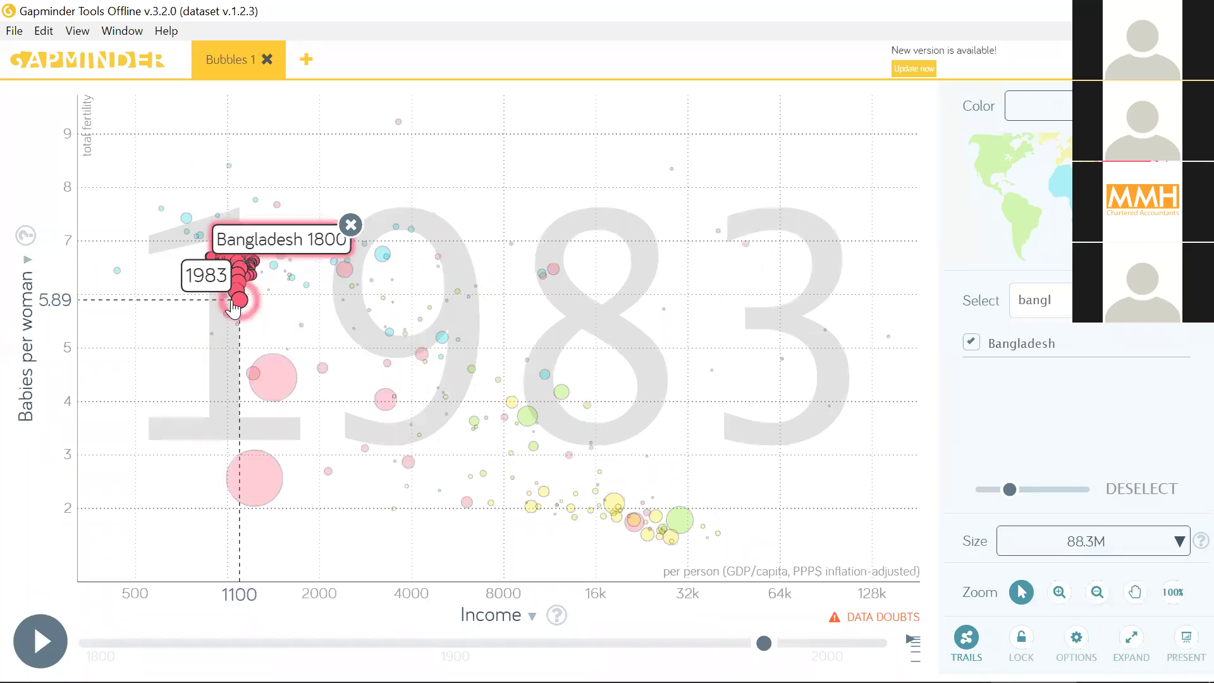
# - Play the timeline from 1983 to 2015, inspect the latest Bangladesh bubble and keep Babies per woman on the Y axis
pyautogui.click(39, 640)
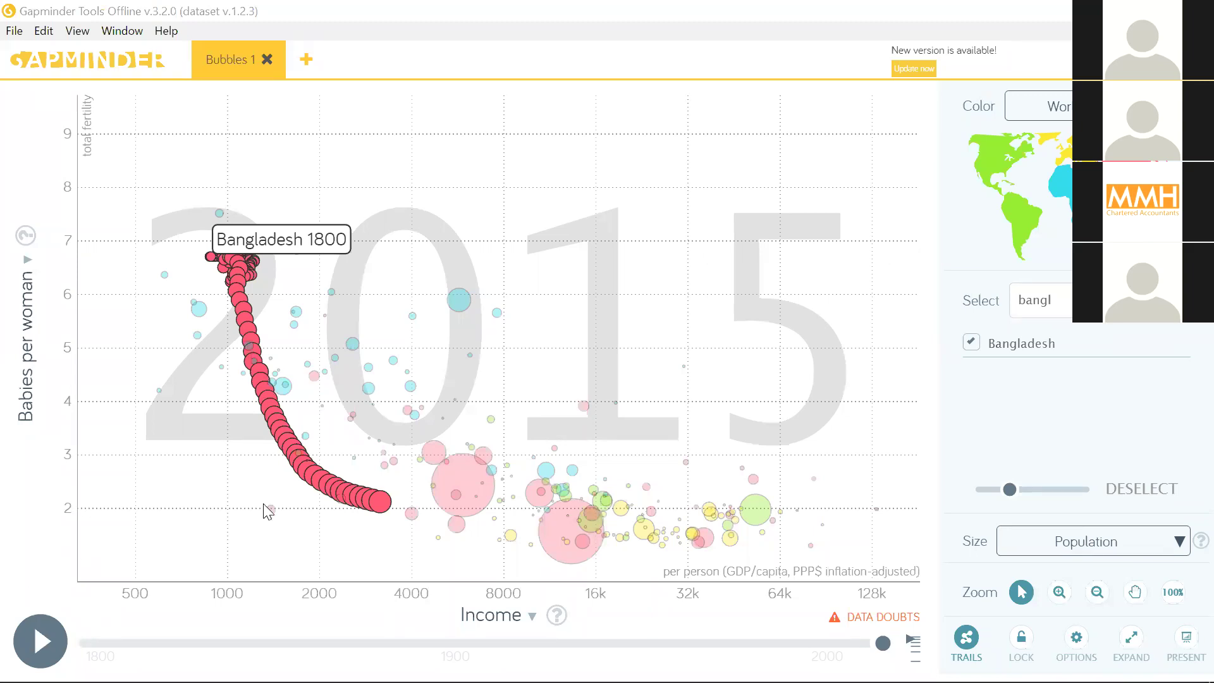
pyautogui.moveTo(384, 514)
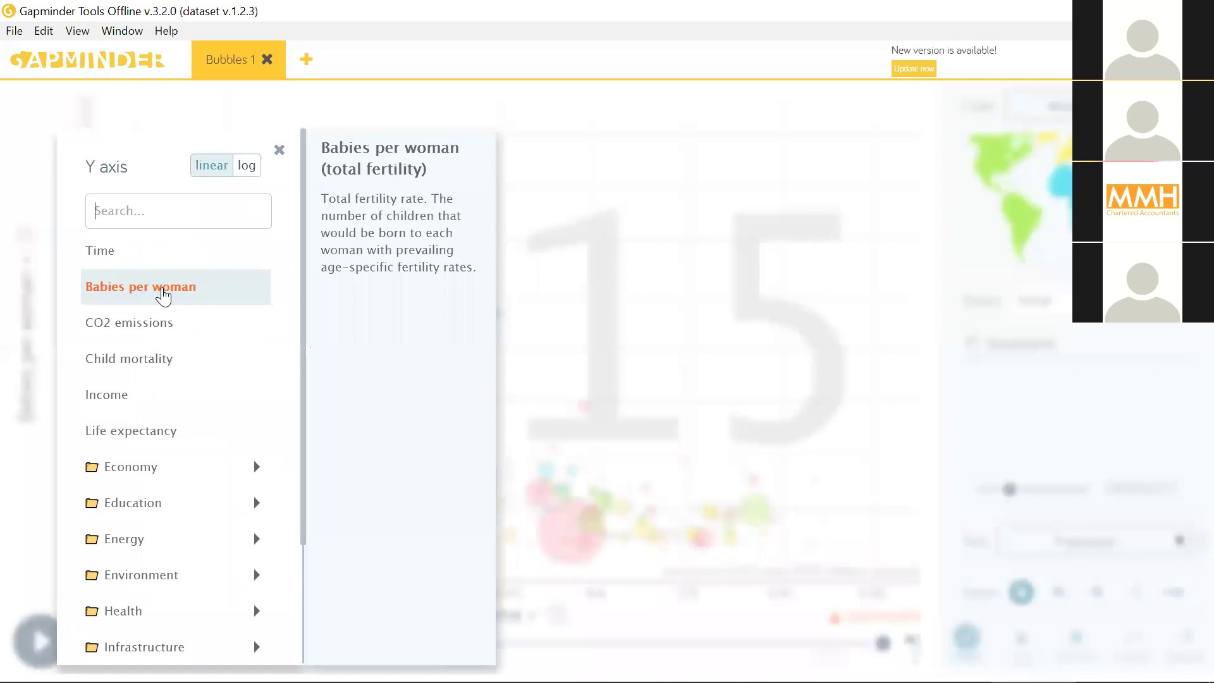
pyautogui.click(658, 251)
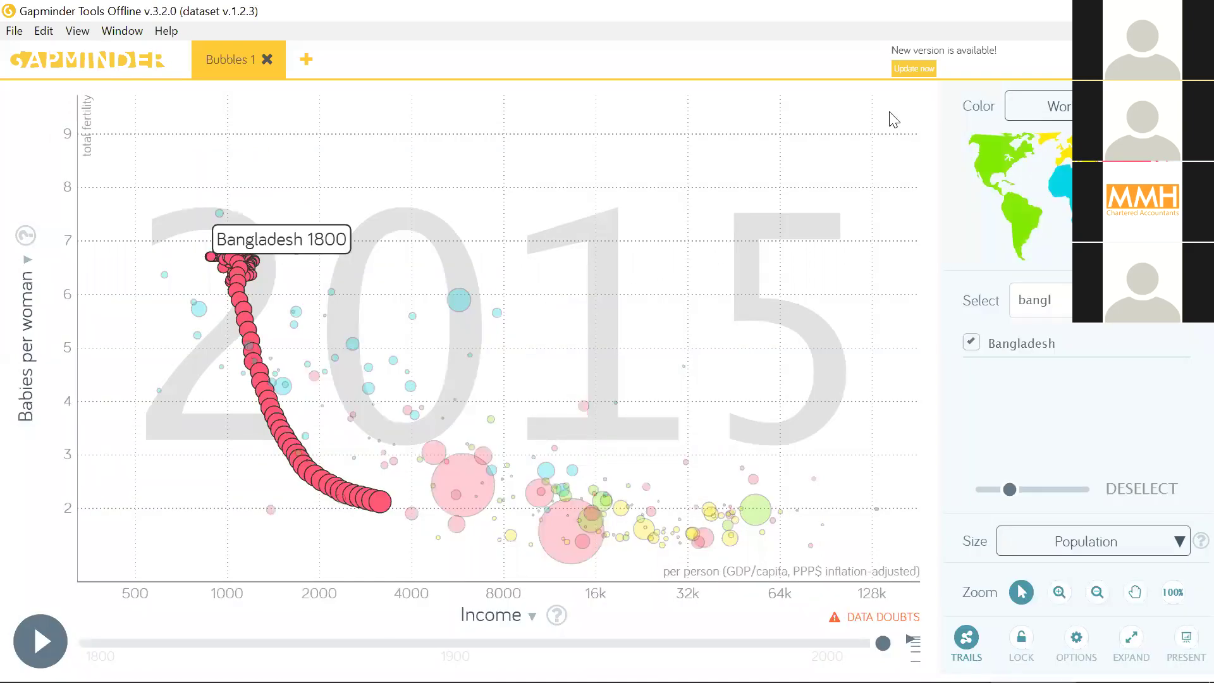
# - Minimize the Gapminder chart window and switch to the Prezi presentation on executive support systems
pyautogui.click(1127, 11)
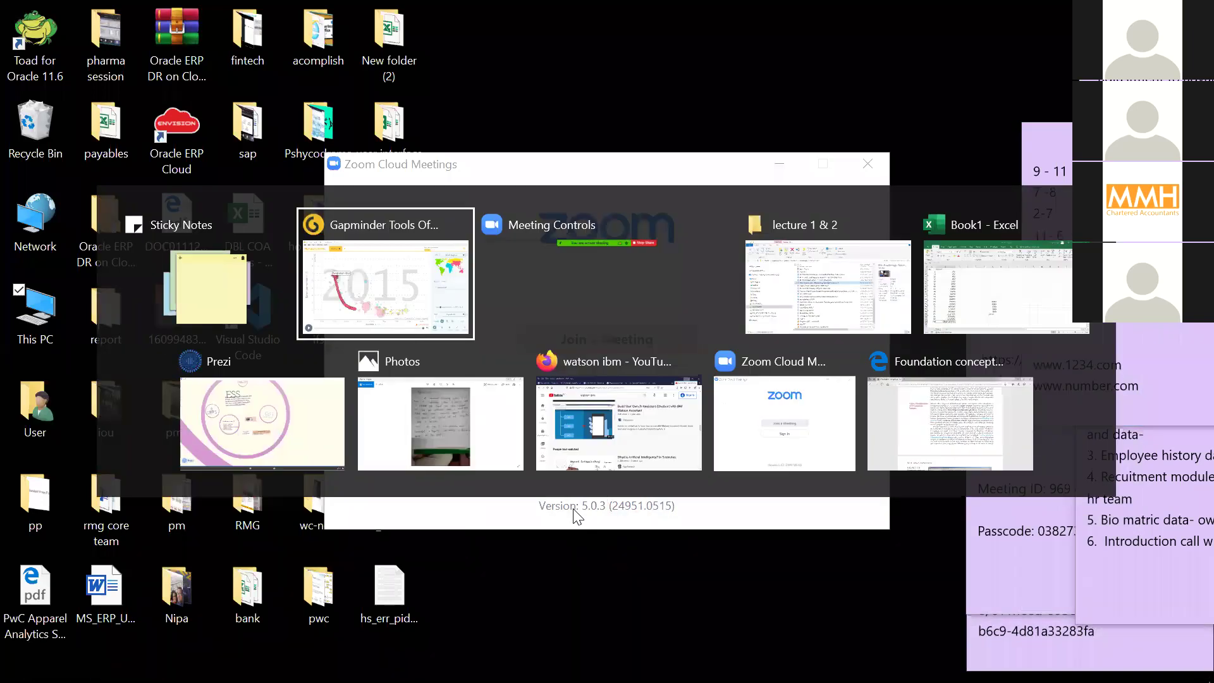
pyautogui.hotkey('alt', 'Tab')
pyautogui.hotkey('alt', 'Tab')
pyautogui.hotkey('alt', 'Tab')
pyautogui.hotkey('alt', 'Tab')
pyautogui.hotkey('alt', 'Tab')
pyautogui.hotkey('alt', 'Tab')
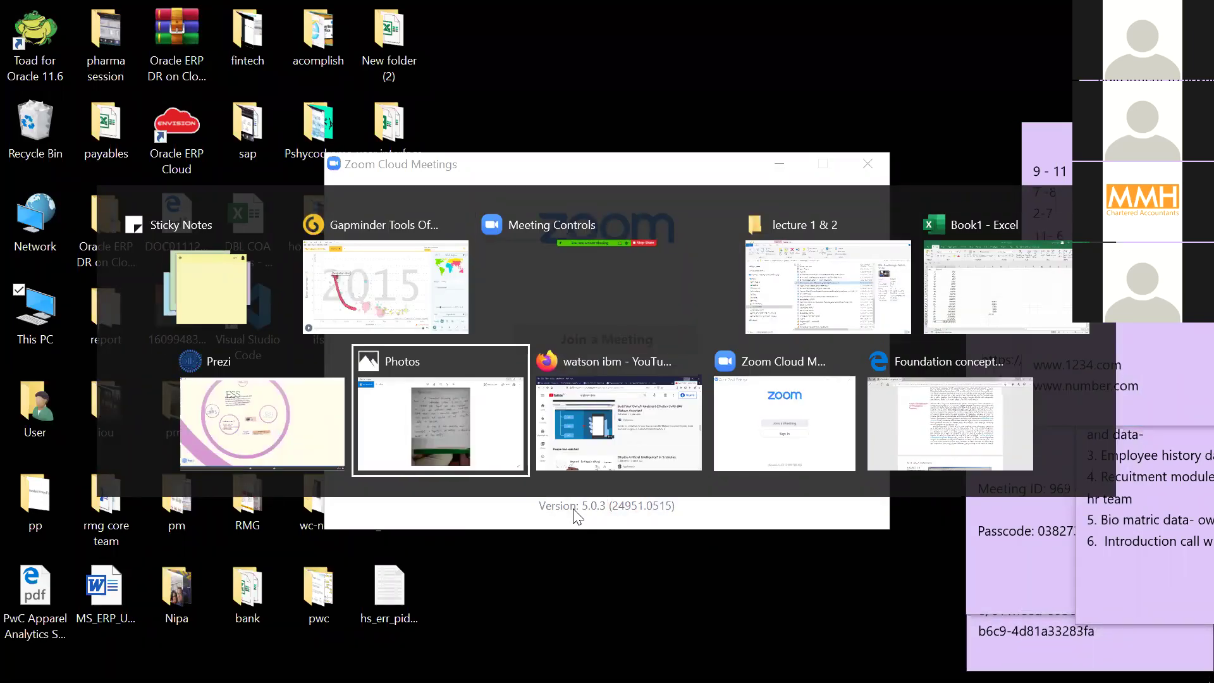
pyautogui.hotkey('alt', 'Tab')
pyautogui.hotkey('alt', 'Tab')
pyautogui.hotkey('alt', 'Tab')
pyautogui.hotkey('alt', 'Tab')
pyautogui.hotkey('alt', 'Tab')
pyautogui.hotkey('alt', 'Tab')
pyautogui.hotkey('alt', 'Tab')
pyautogui.hotkey('alt', 'Tab')
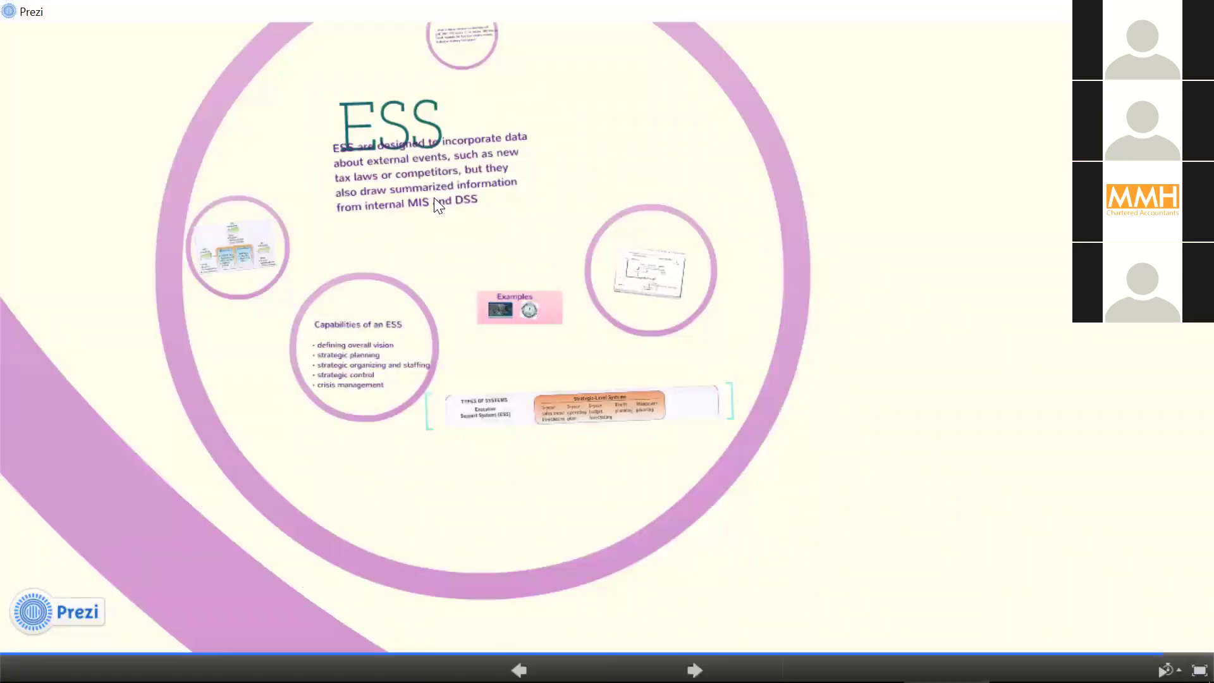
# - Examine the ESS definition and the Strategic-Level Systems table up close in the presentation and return to the surrounding overview
pyautogui.scroll(2, 440, 209)
pyautogui.click(448, 233)
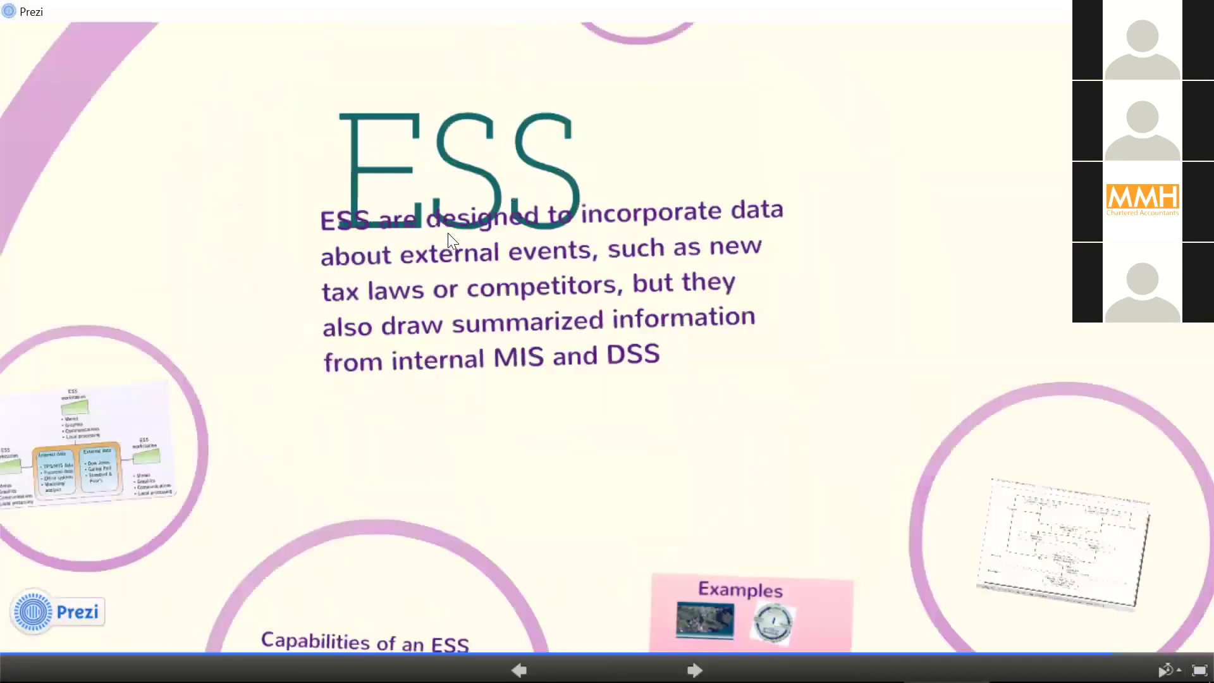
pyautogui.click(552, 549)
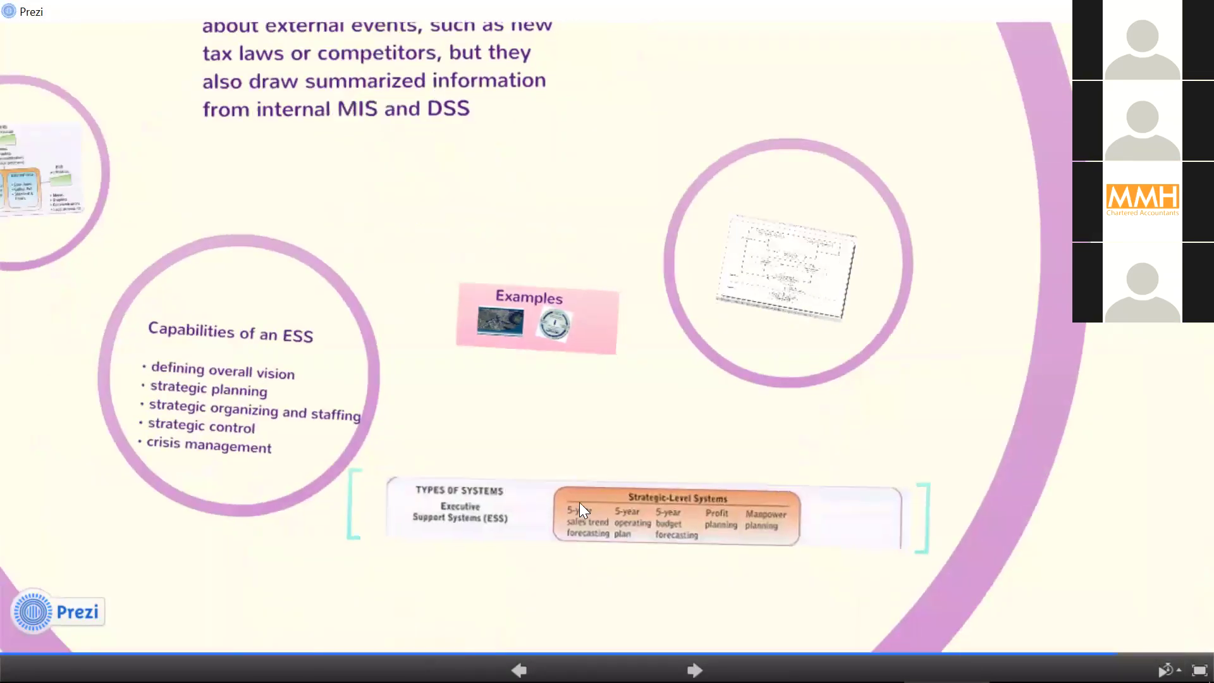
pyautogui.click(561, 513)
pyautogui.click(601, 535)
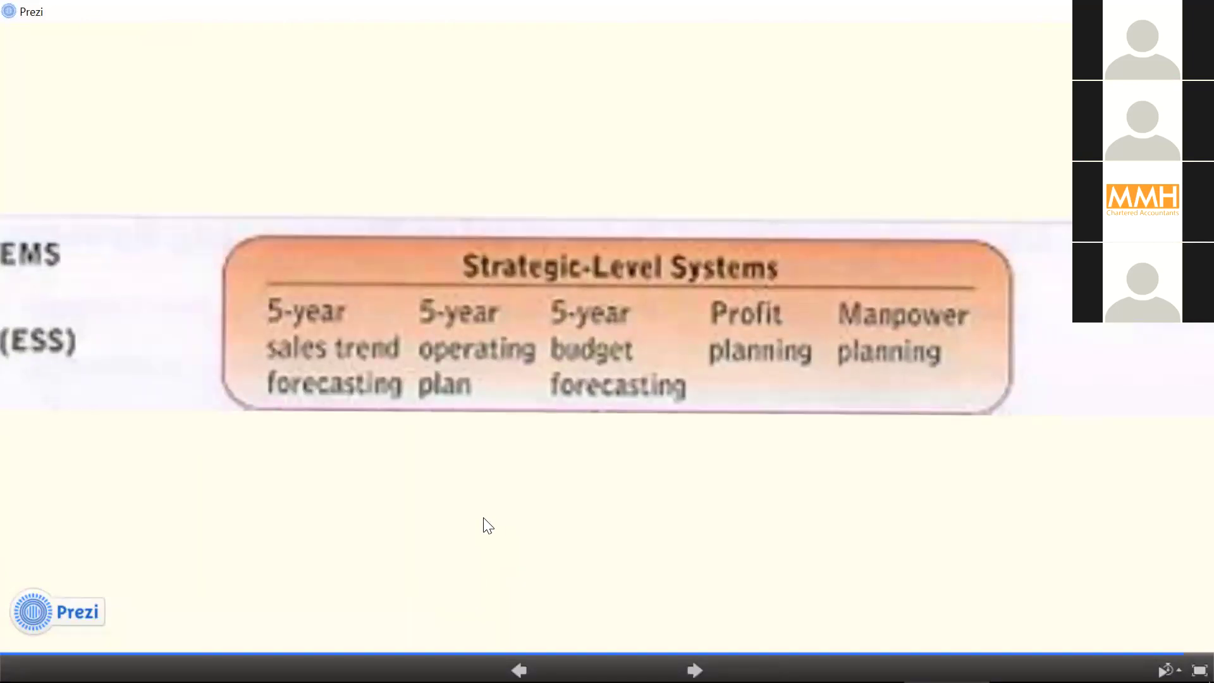
pyautogui.click(480, 530)
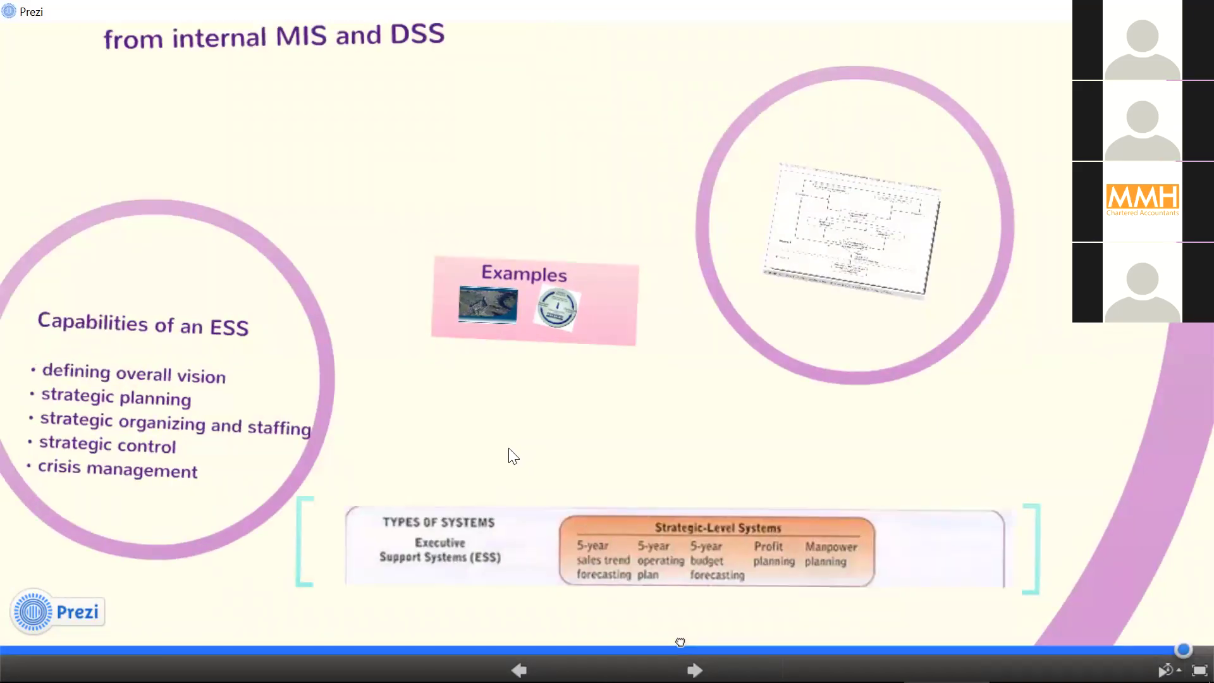